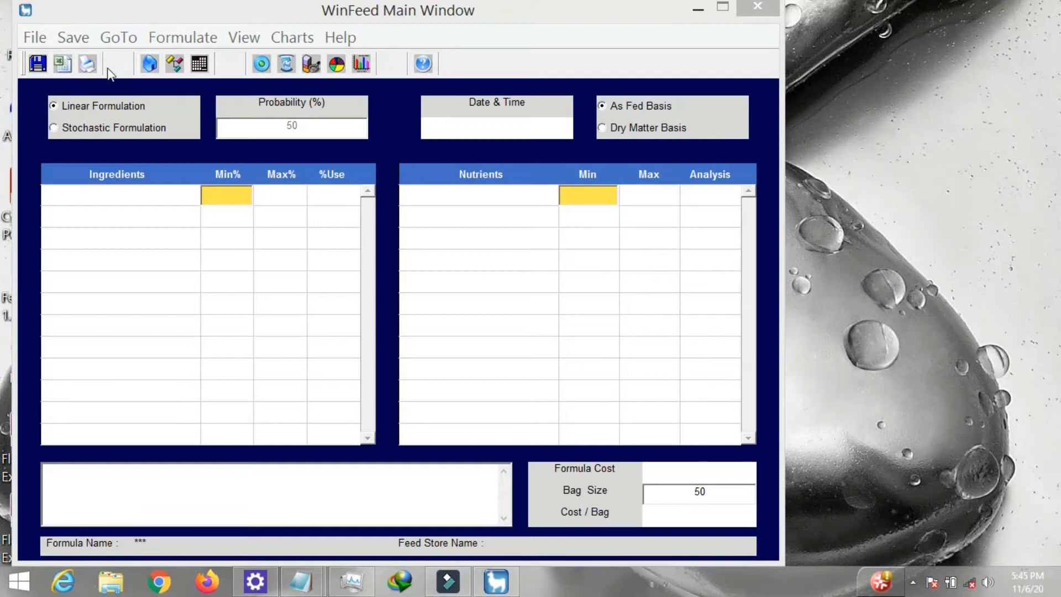
Step: Open the feed store and add an ingredient named corn with a dry matter percentage of 90
{"action": "left_click", "coordinate": [149, 67]}
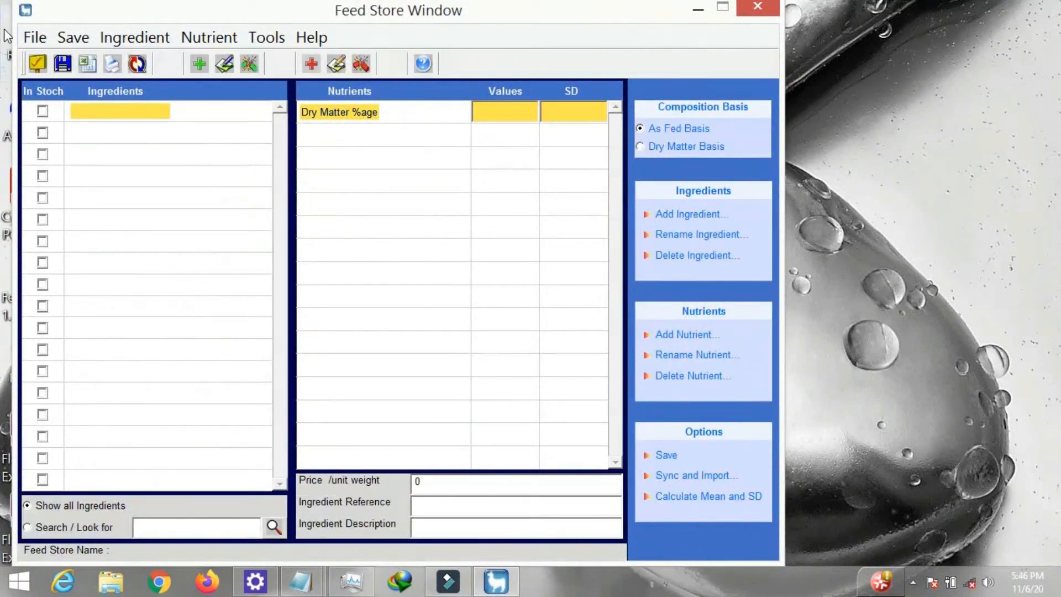
{"action": "left_click", "coordinate": [38, 66]}
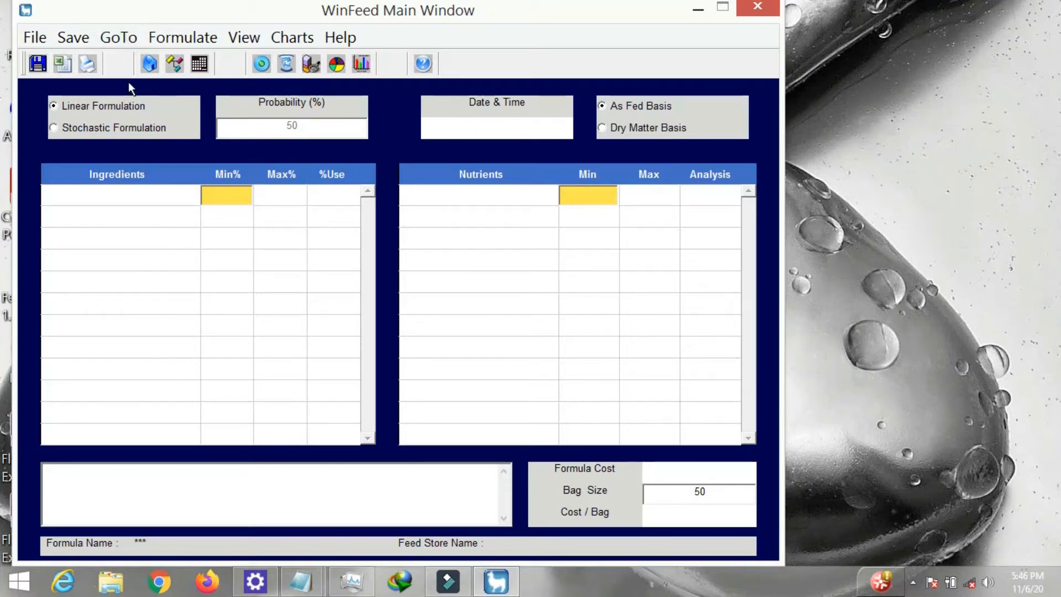
{"action": "left_click", "coordinate": [149, 65]}
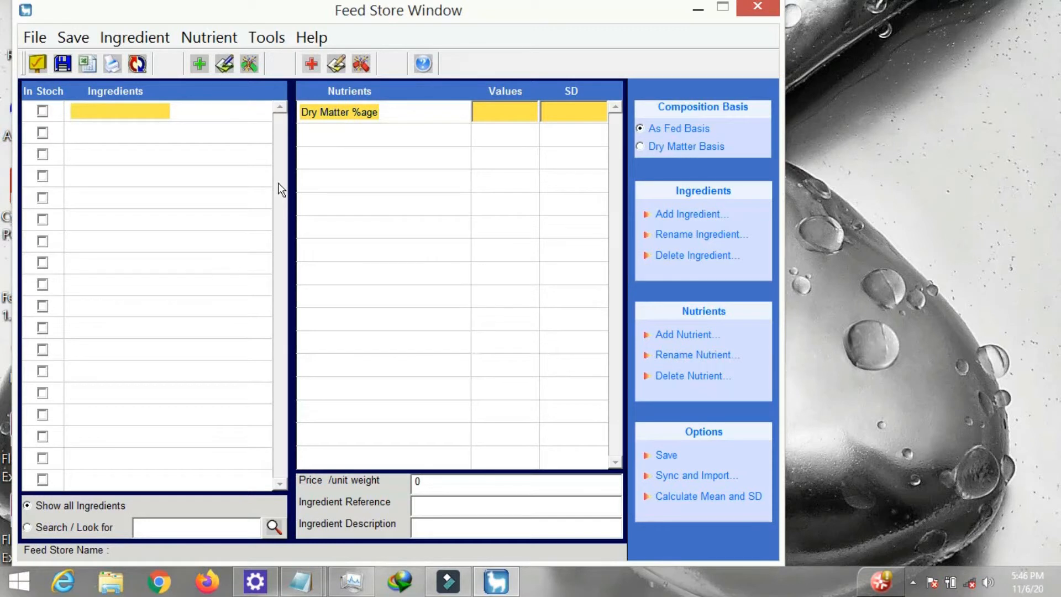
{"action": "left_click", "coordinate": [664, 214]}
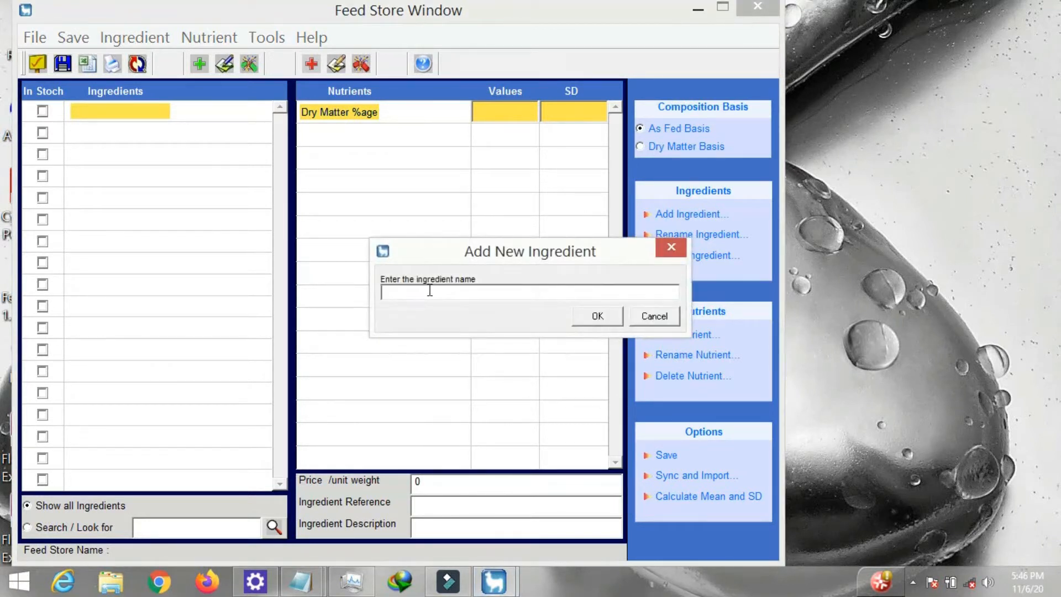
{"action": "type", "text": "corn"}
{"action": "left_click", "coordinate": [587, 324]}
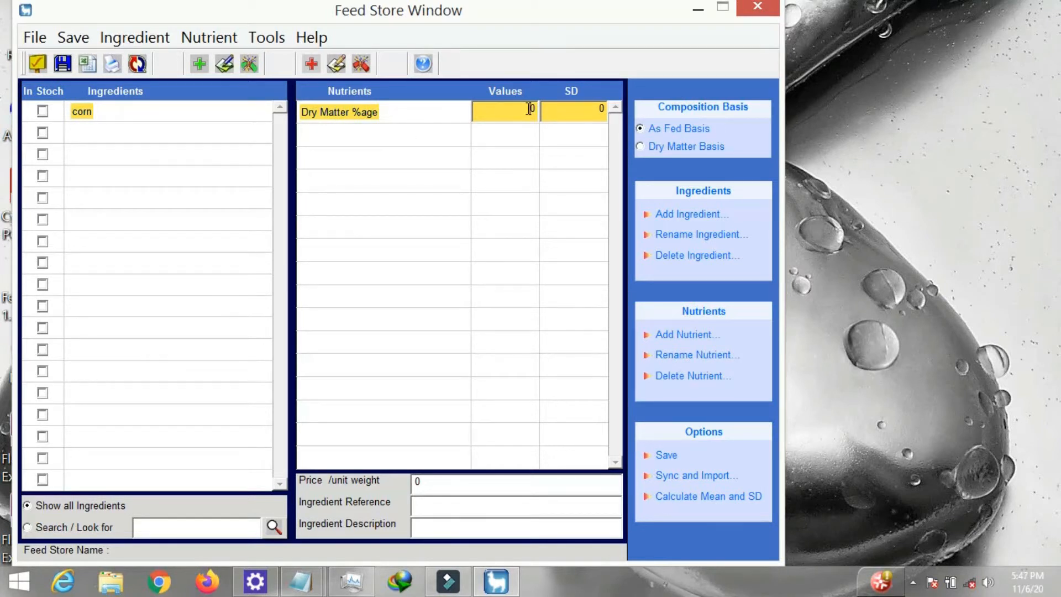
{"action": "key", "text": "BackSpace"}
{"action": "type", "text": "90"}
Step: Add an ingredient named soya in the empty row below corn
{"action": "left_click", "coordinate": [100, 138]}
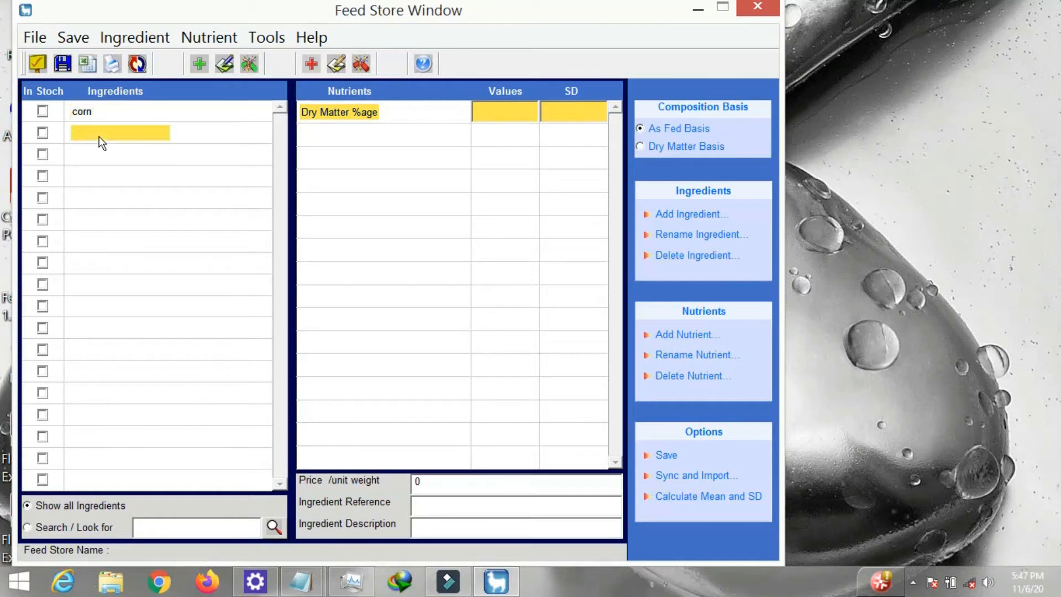
{"action": "left_click", "coordinate": [656, 213]}
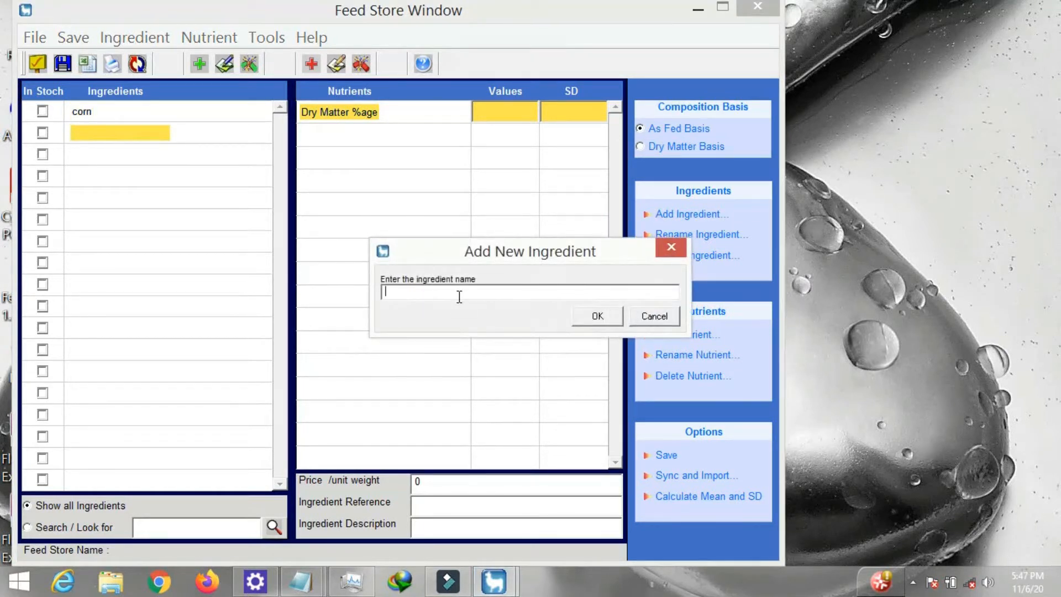
{"action": "type", "text": "soya"}
{"action": "left_click", "coordinate": [593, 314]}
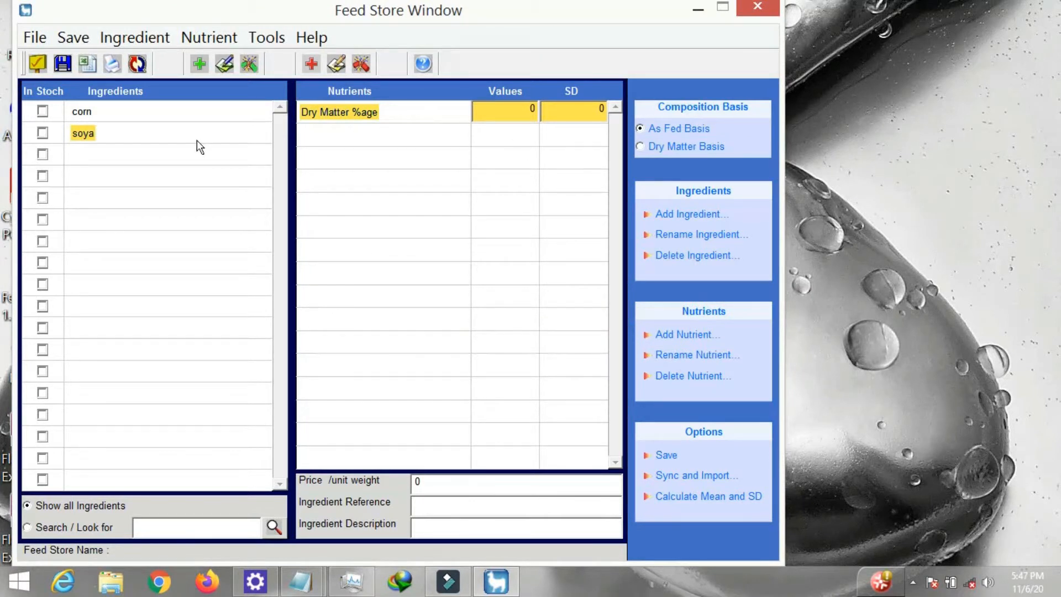
Step: Add an ingredient named blood meal in the empty row below soya
{"action": "left_click", "coordinate": [92, 155]}
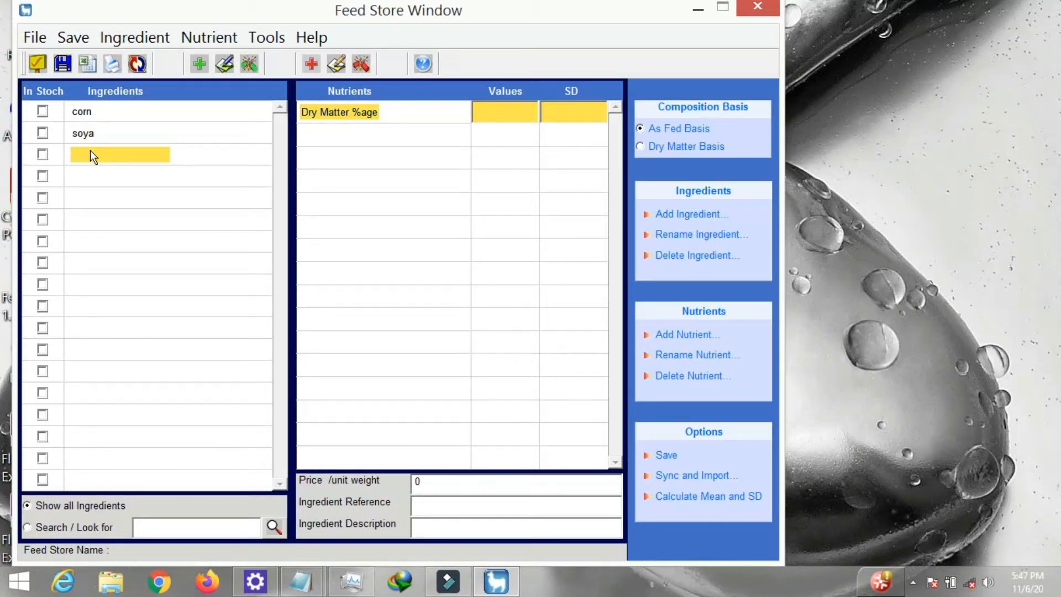
{"action": "left_click", "coordinate": [659, 216]}
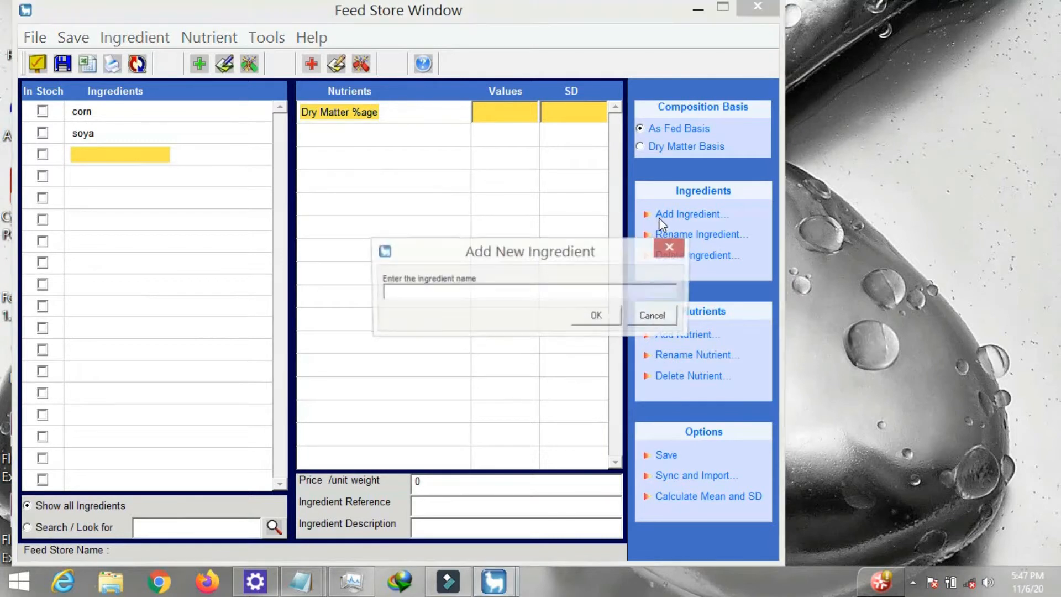
{"action": "type", "text": "blood"}
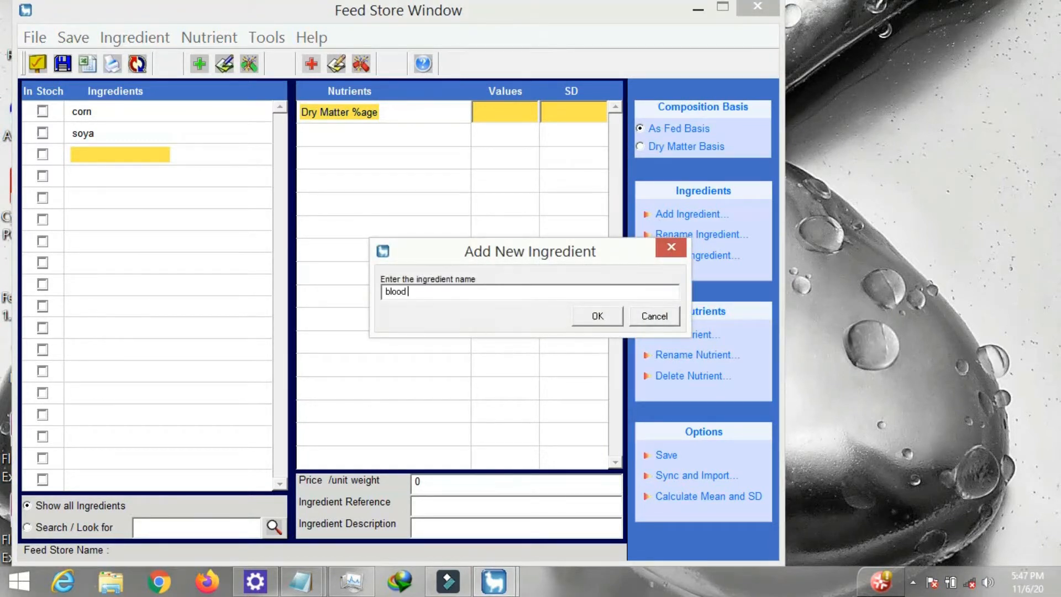
{"action": "type", "text": " meal"}
{"action": "left_click", "coordinate": [592, 316]}
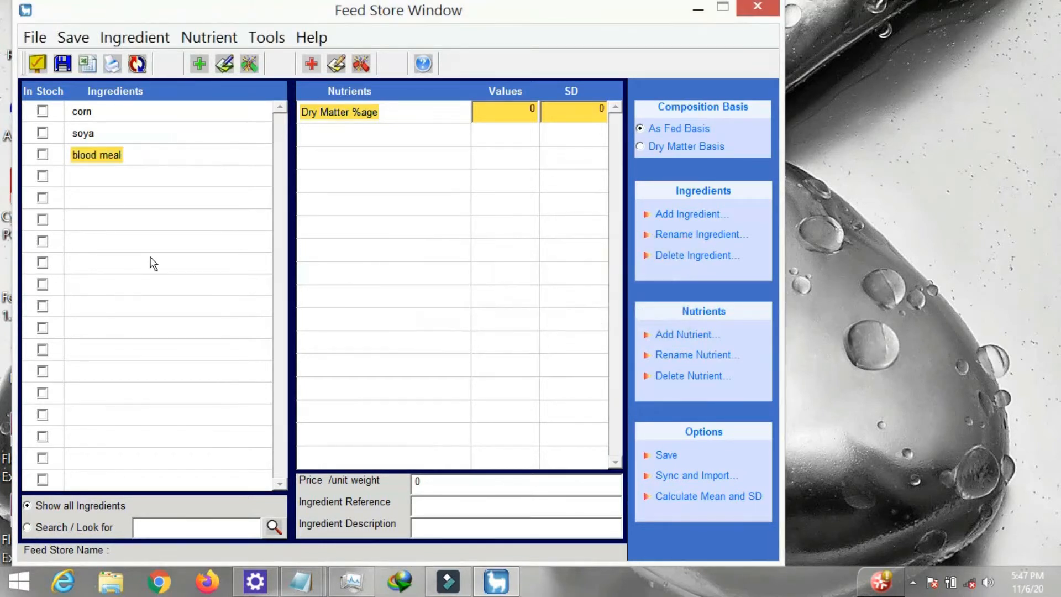
Step: Add an ingredient named fish meal in the empty row below blood meal
{"action": "left_click", "coordinate": [103, 184]}
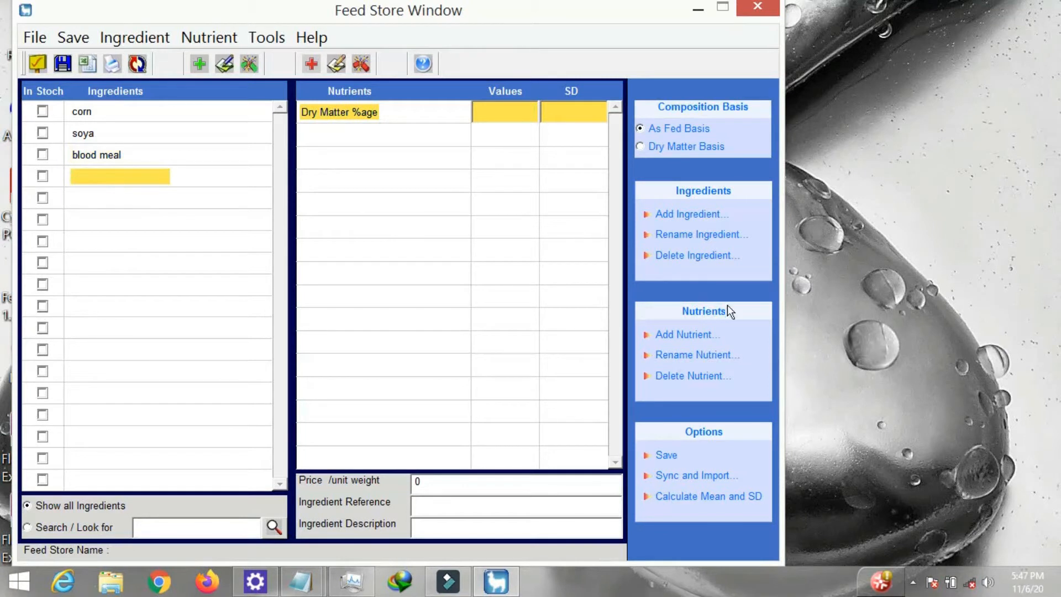
{"action": "left_click", "coordinate": [696, 335]}
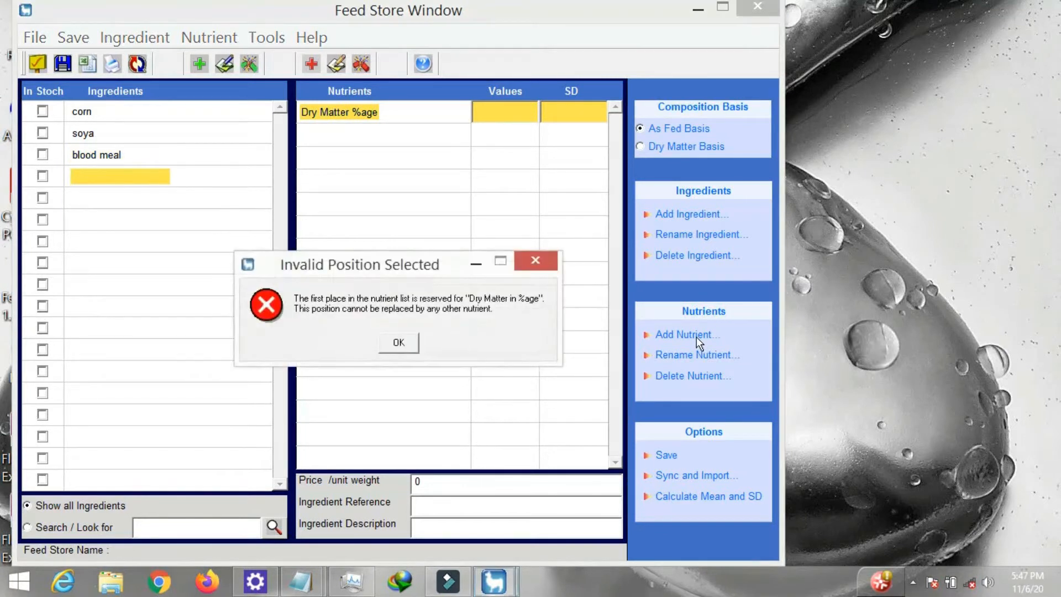
{"action": "left_click", "coordinate": [536, 260]}
{"action": "left_click", "coordinate": [681, 221]}
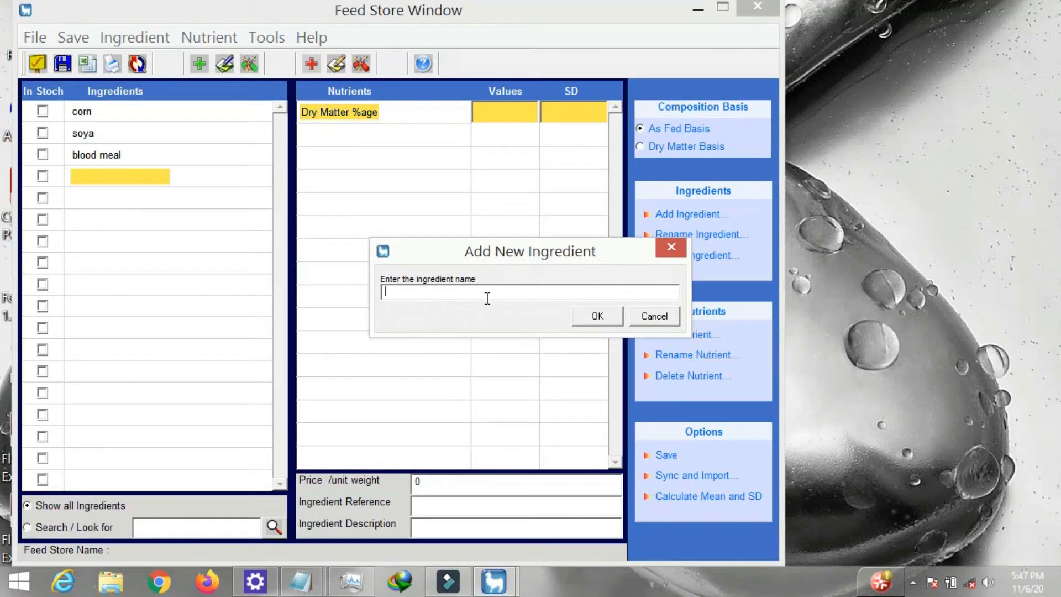
{"action": "type", "text": "ish meal"}
{"action": "left_click", "coordinate": [595, 317]}
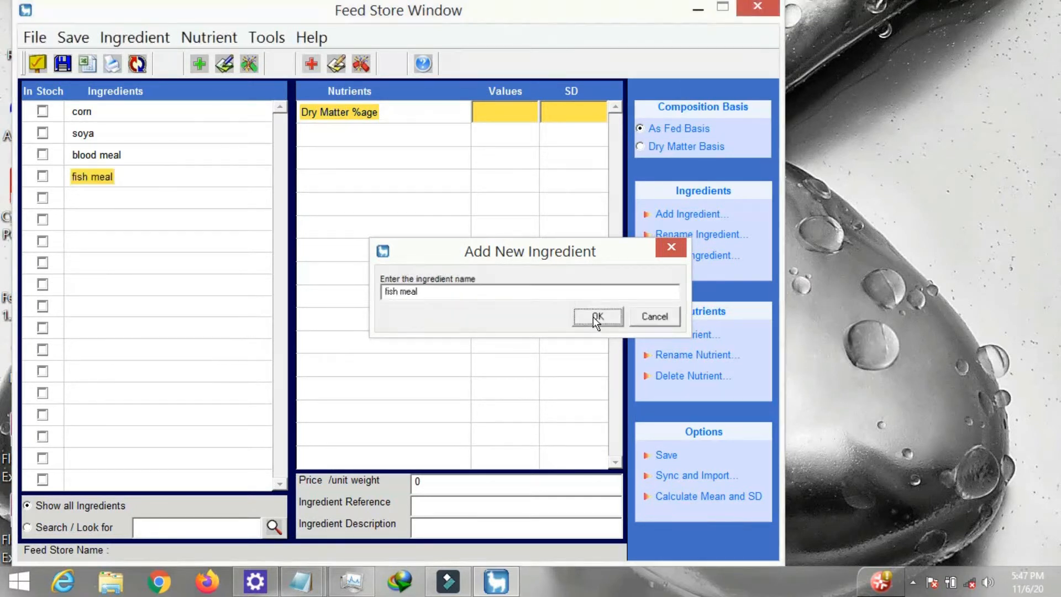
Step: Add a nutrient named protein below dry matter and set its value for corn to 20
{"action": "left_click", "coordinate": [81, 111]}
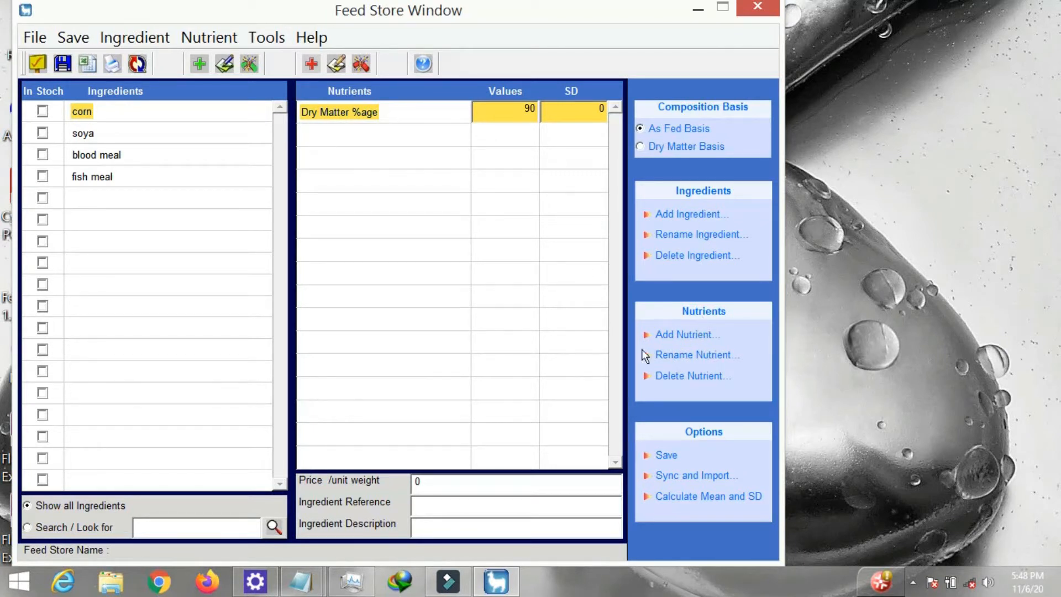
{"action": "left_click", "coordinate": [703, 339]}
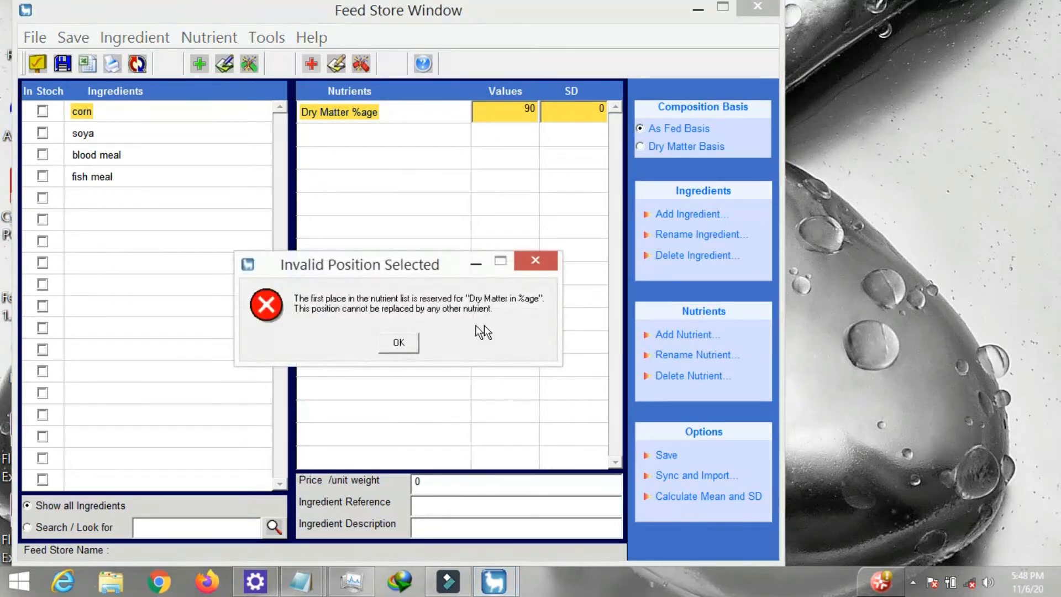
{"action": "left_click", "coordinate": [535, 268]}
{"action": "left_click", "coordinate": [343, 135]}
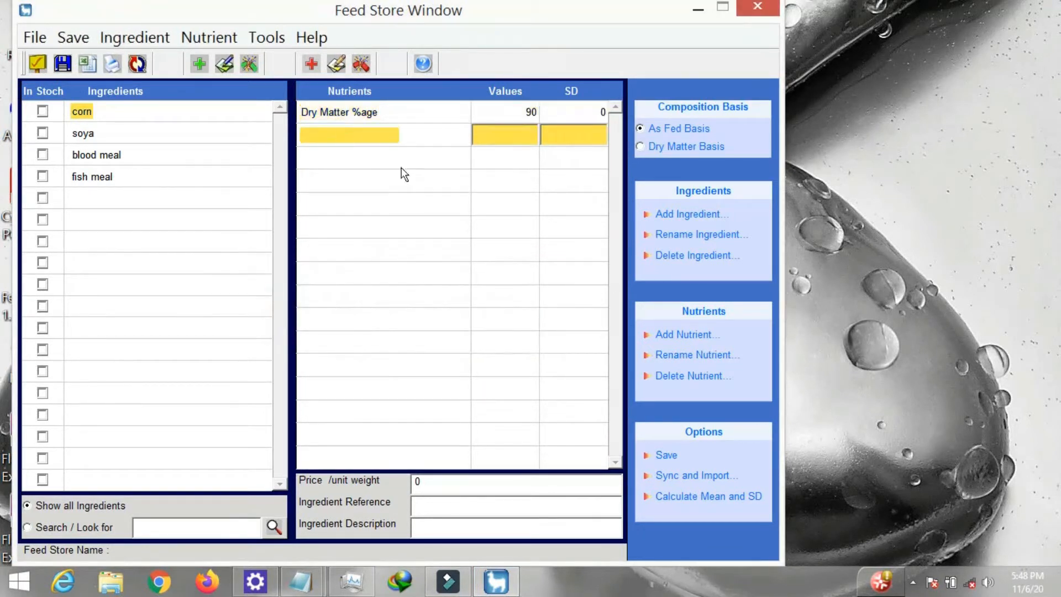
{"action": "left_click", "coordinate": [685, 340]}
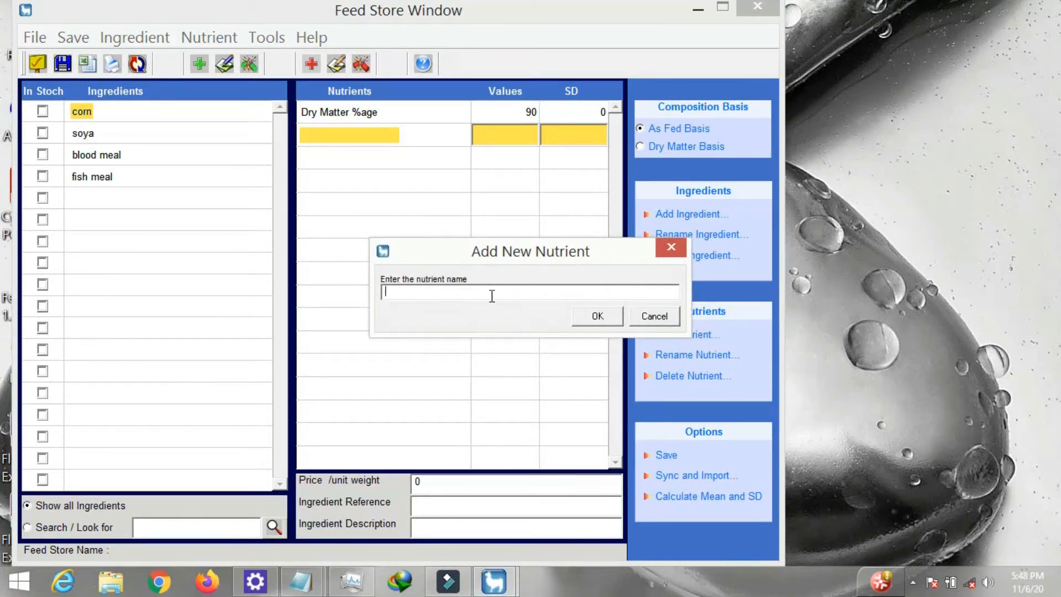
{"action": "type", "text": "protein"}
{"action": "left_click", "coordinate": [597, 317]}
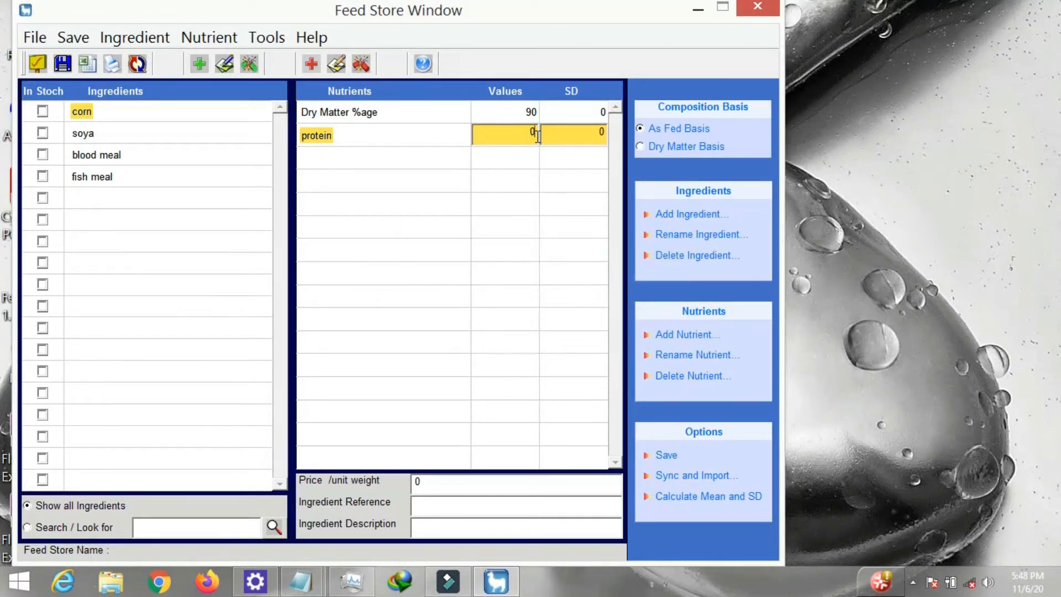
{"action": "key", "text": "BackSpace"}
{"action": "type", "text": "20"}
Step: Add a nutrient named carbohydrate and set its value for corn to 40
{"action": "left_click", "coordinate": [687, 334]}
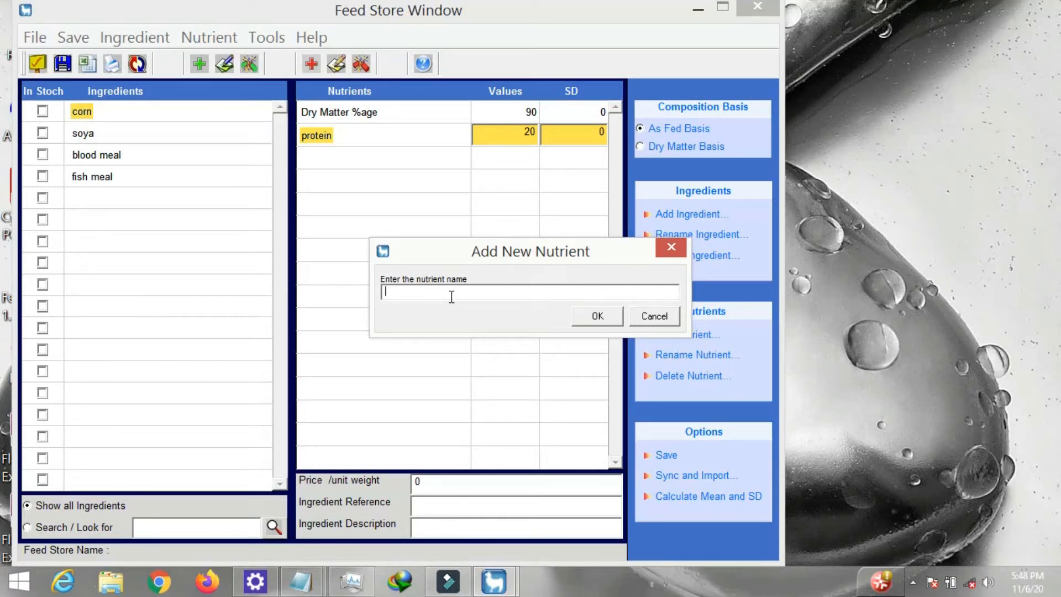
{"action": "type", "text": "carbohydrate"}
{"action": "left_click", "coordinate": [595, 318]}
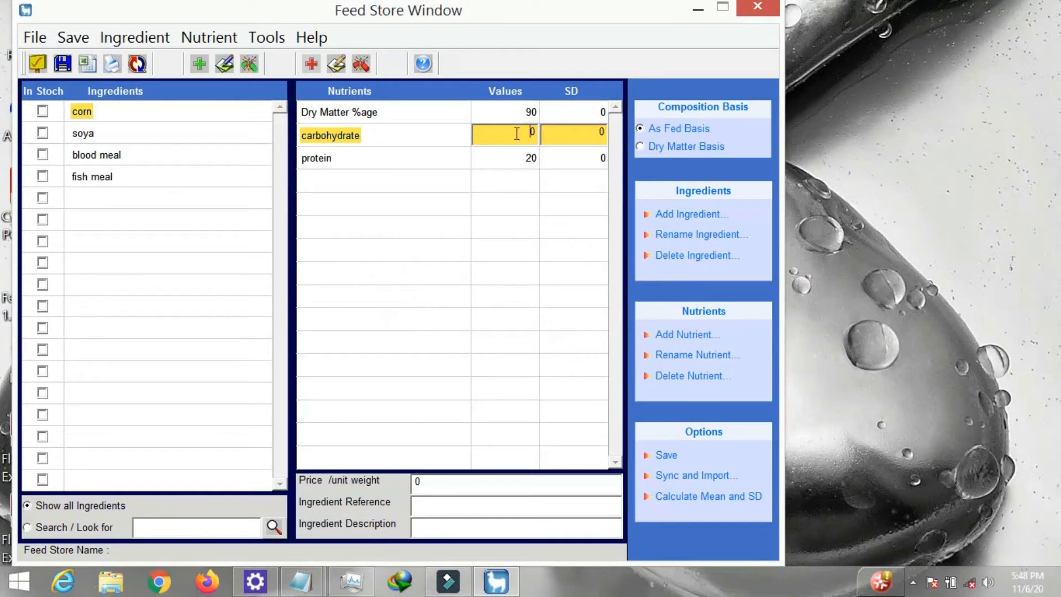
{"action": "key", "text": "BackSpace"}
{"action": "type", "text": "40"}
Step: Set soya's carbohydrate value to 30 and its protein value to 60
{"action": "left_click", "coordinate": [84, 135]}
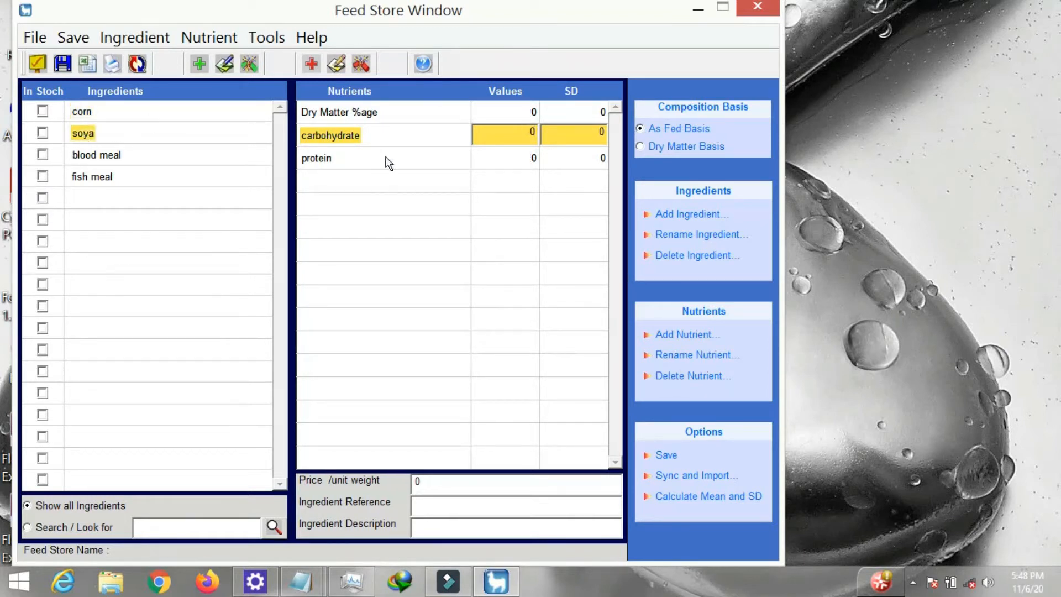
{"action": "left_click", "coordinate": [535, 134]}
{"action": "key", "text": "BackSpace"}
{"action": "type", "text": "30"}
{"action": "left_click", "coordinate": [534, 159]}
{"action": "key", "text": "BackSpace"}
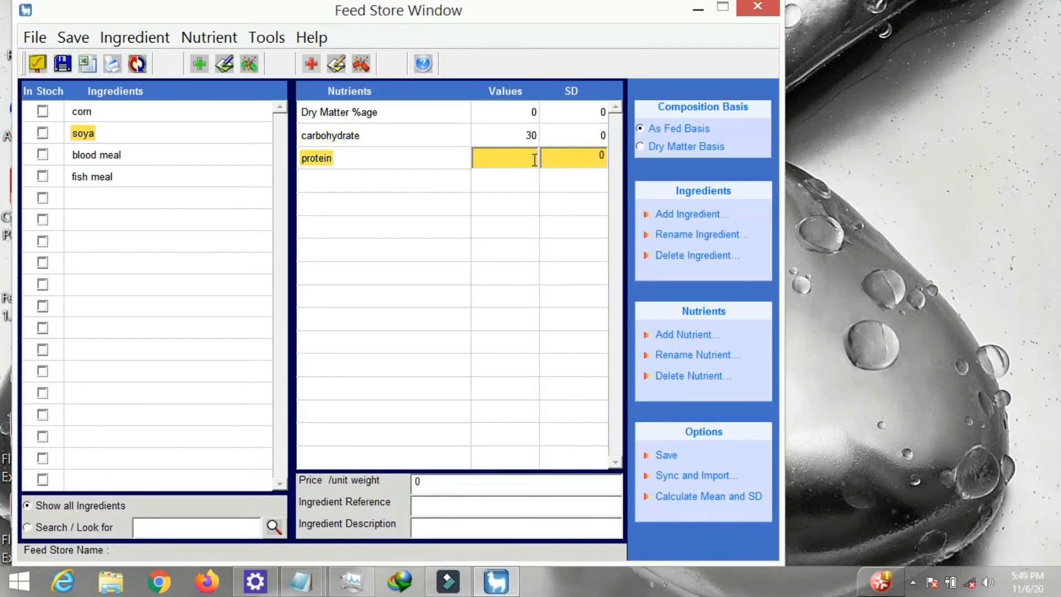
{"action": "type", "text": "60"}
Step: Set blood meal's protein value to 12
{"action": "left_click", "coordinate": [105, 156]}
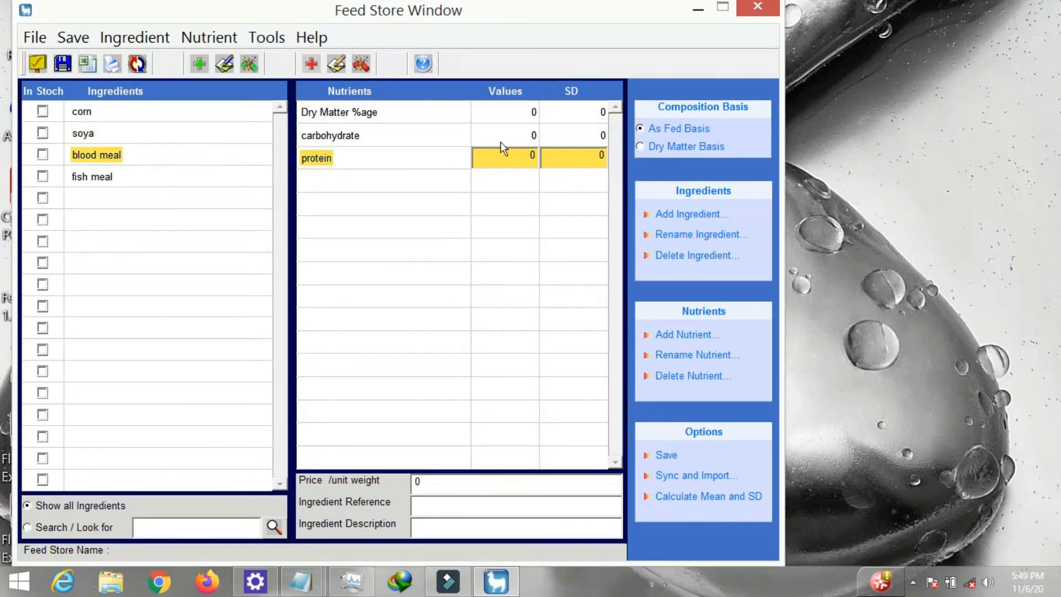
{"action": "left_click", "coordinate": [523, 134]}
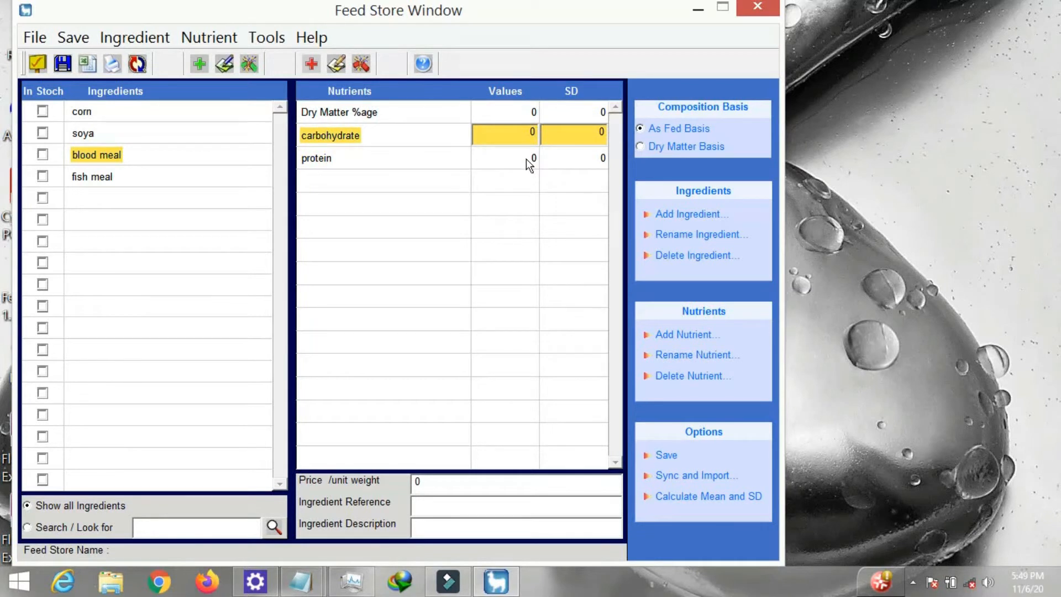
{"action": "left_click", "coordinate": [529, 157]}
{"action": "double_click", "coordinate": [532, 157]}
{"action": "key", "text": "BackSpace"}
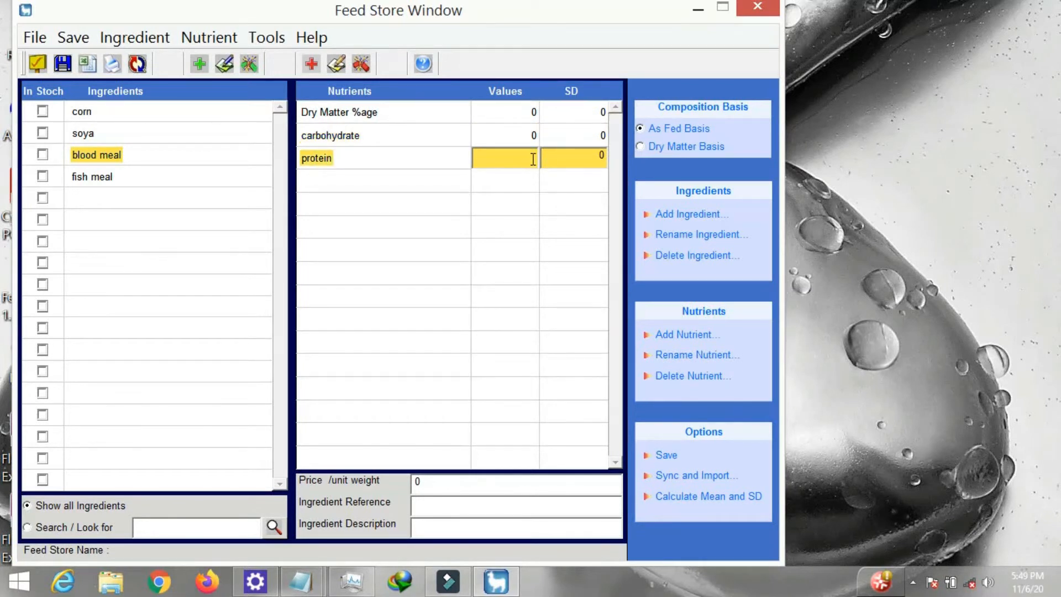
{"action": "type", "text": "12"}
Step: Set fish meal's carbohydrate value to 20 and its protein value to 70
{"action": "left_click", "coordinate": [105, 183]}
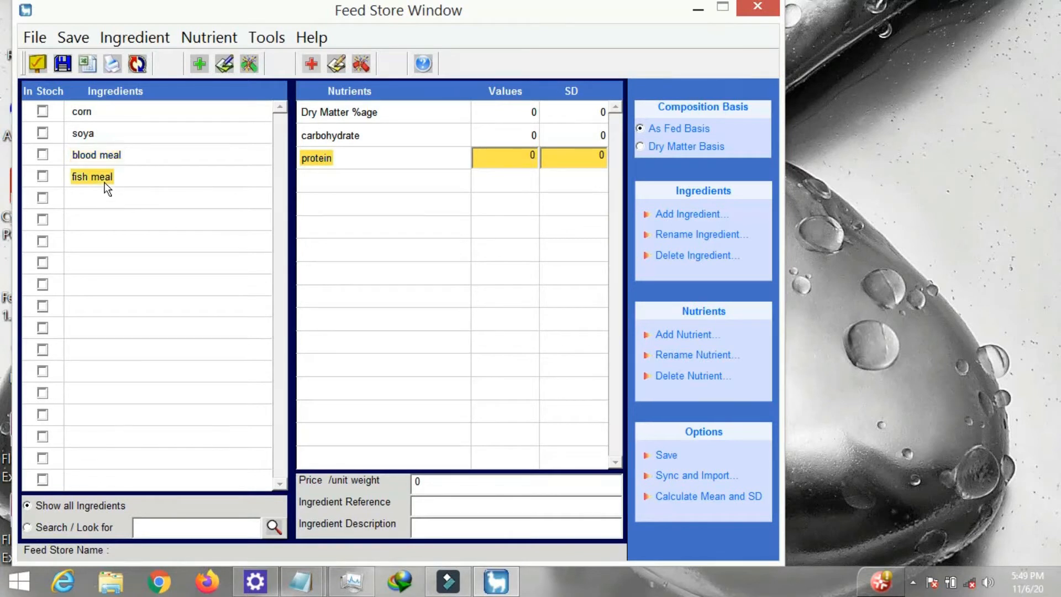
{"action": "left_click", "coordinate": [527, 136]}
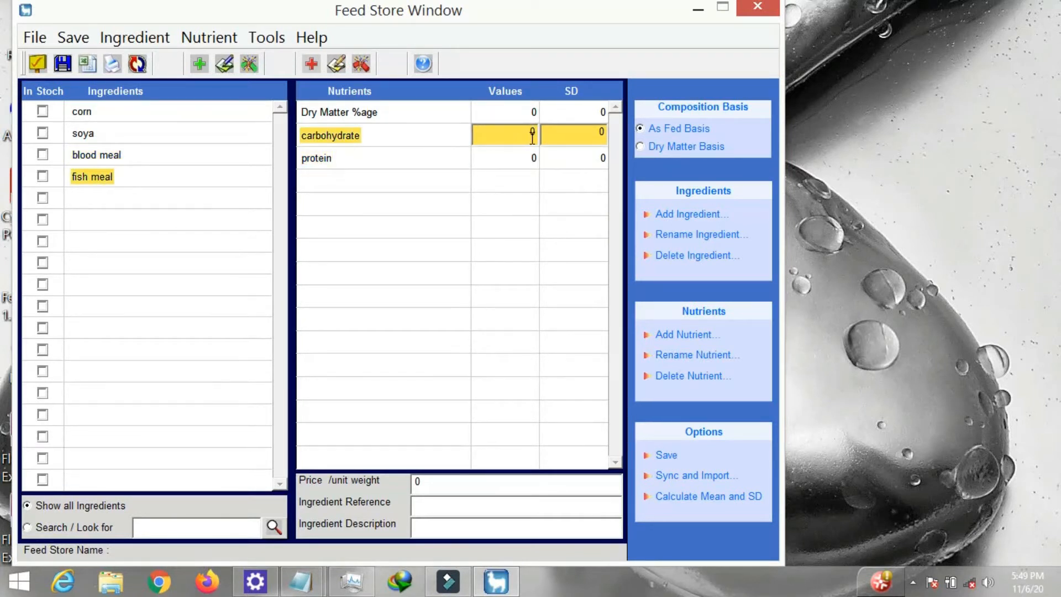
{"action": "double_click", "coordinate": [533, 137]}
{"action": "left_click", "coordinate": [533, 137]}
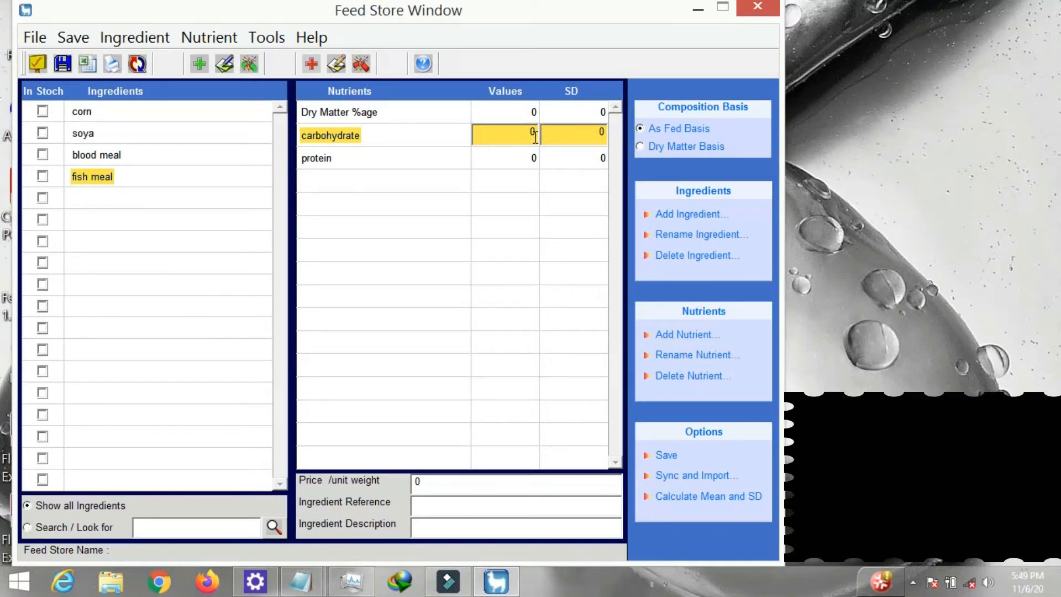
{"action": "key", "text": "BackSpace"}
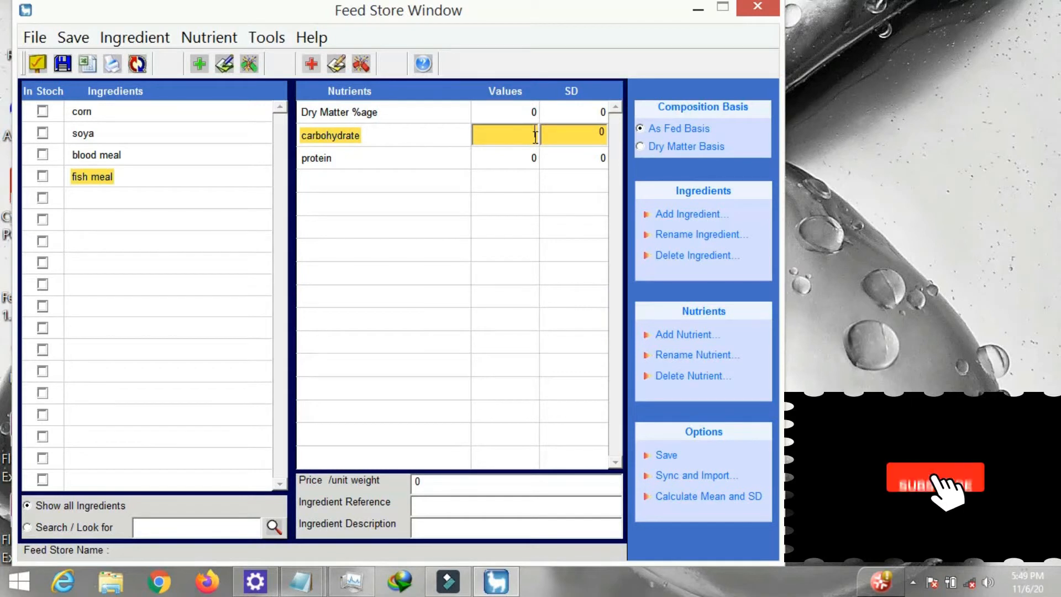
{"action": "type", "text": "20"}
{"action": "left_click", "coordinate": [535, 161]}
{"action": "type", "text": "7"}
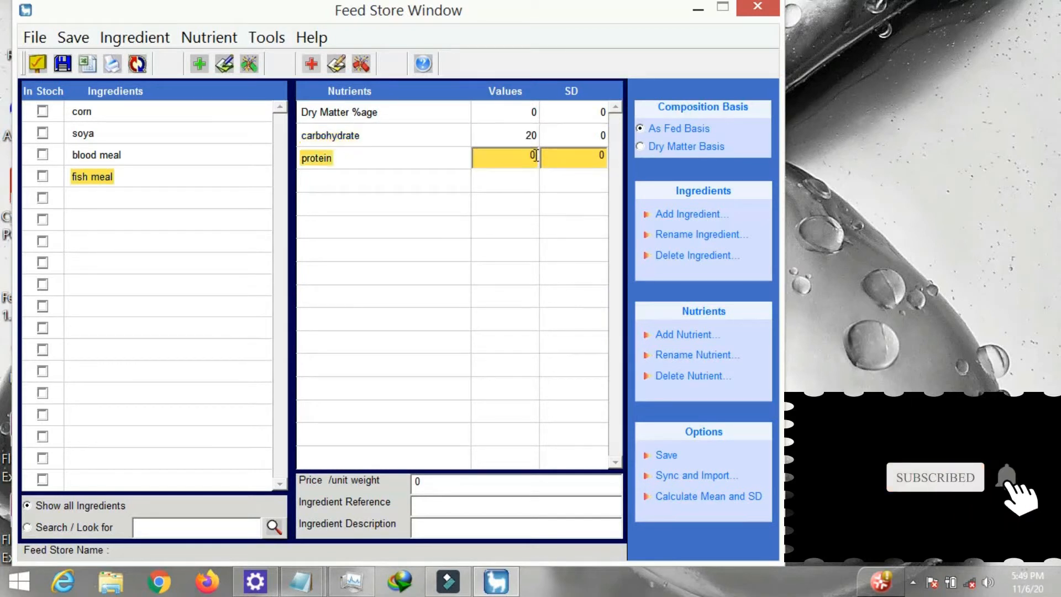
{"action": "type", "text": "0"}
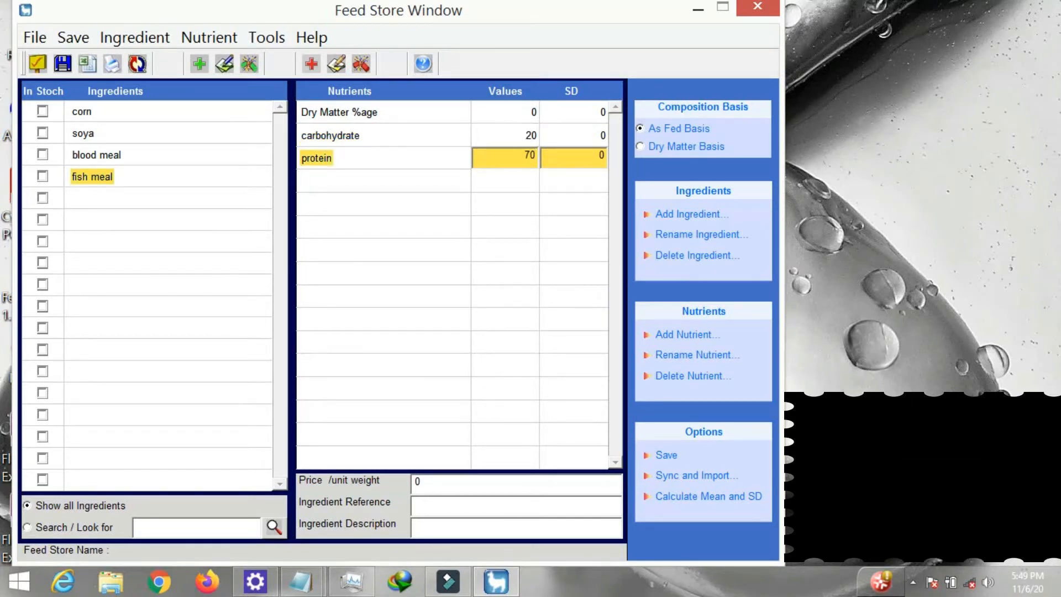
Step: Set fish meal's dry matter percentage to 99
{"action": "left_click", "coordinate": [519, 111]}
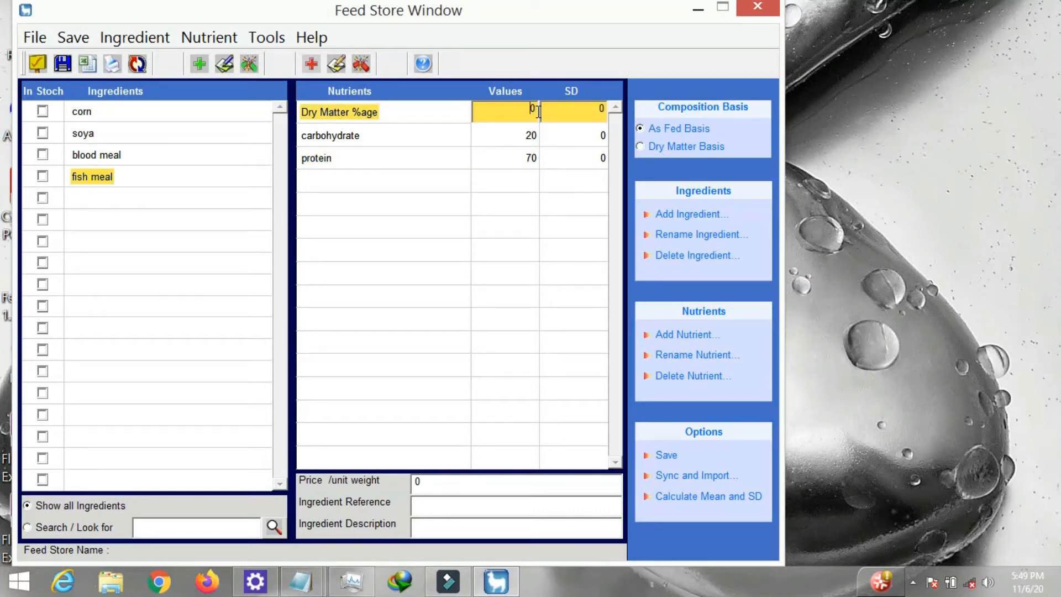
{"action": "key", "text": "BackSpace"}
{"action": "type", "text": "99"}
Step: Set the dry matter percentage to 90 for both blood meal and soya
{"action": "left_click", "coordinate": [105, 155]}
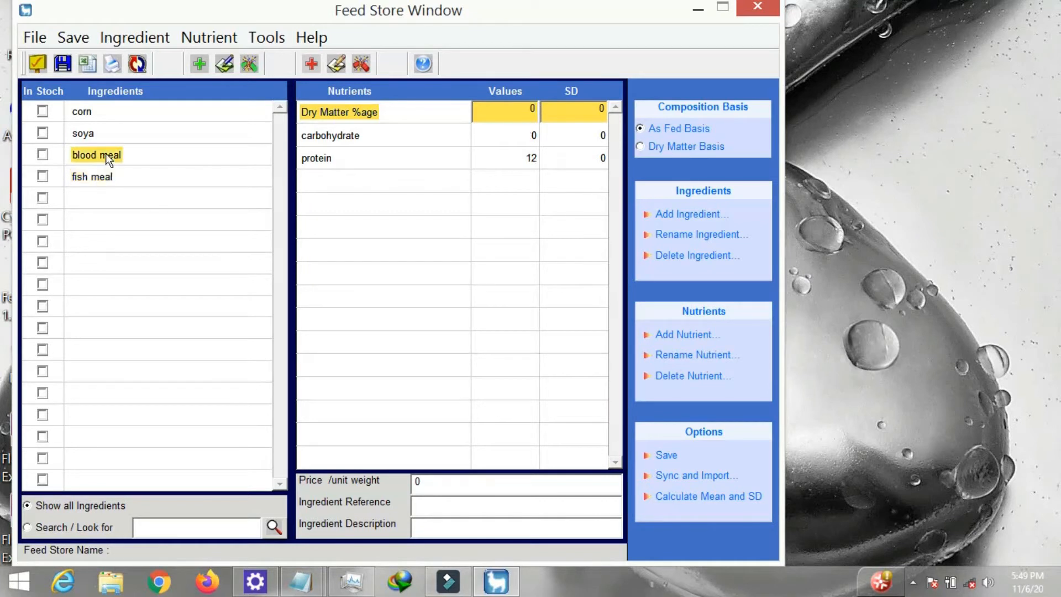
{"action": "left_click", "coordinate": [536, 110]}
{"action": "key", "text": "BackSpace"}
{"action": "type", "text": "90"}
{"action": "left_click", "coordinate": [119, 135]}
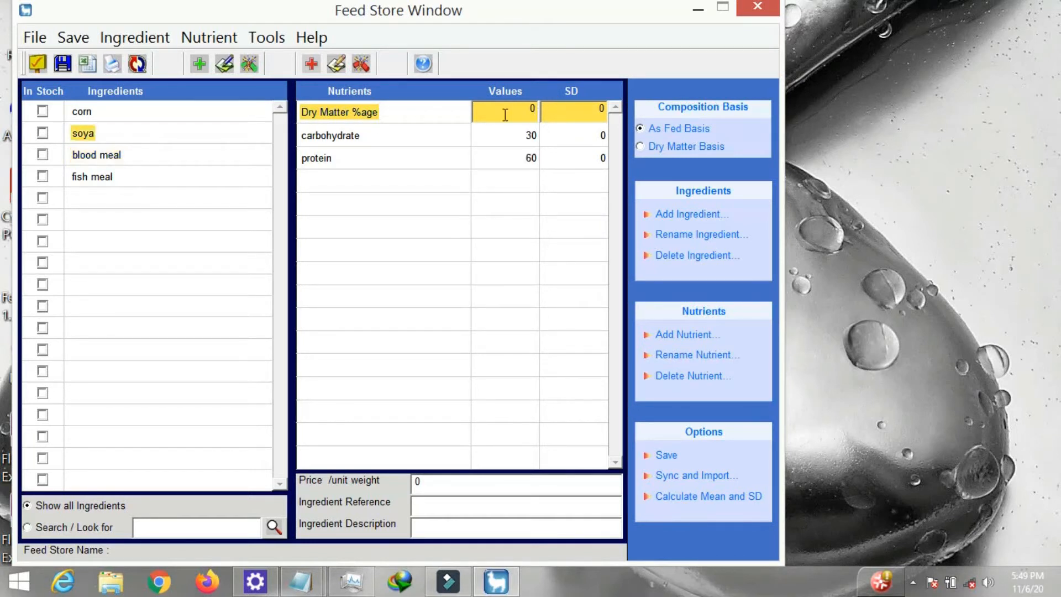
{"action": "left_click", "coordinate": [534, 114]}
{"action": "key", "text": "BackSpace"}
{"action": "type", "text": "90"}
Step: Mark corn, soya, blood meal and fish meal as in stock and return to the main formulation window
{"action": "left_click", "coordinate": [41, 111]}
{"action": "left_click", "coordinate": [44, 173]}
{"action": "left_click", "coordinate": [137, 64]}
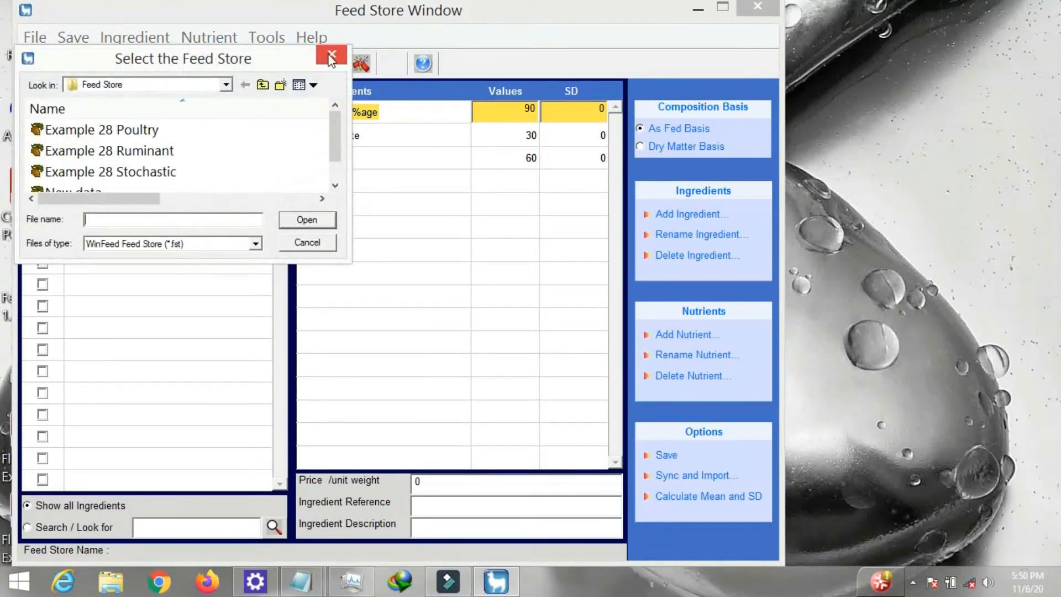
{"action": "left_click", "coordinate": [330, 54]}
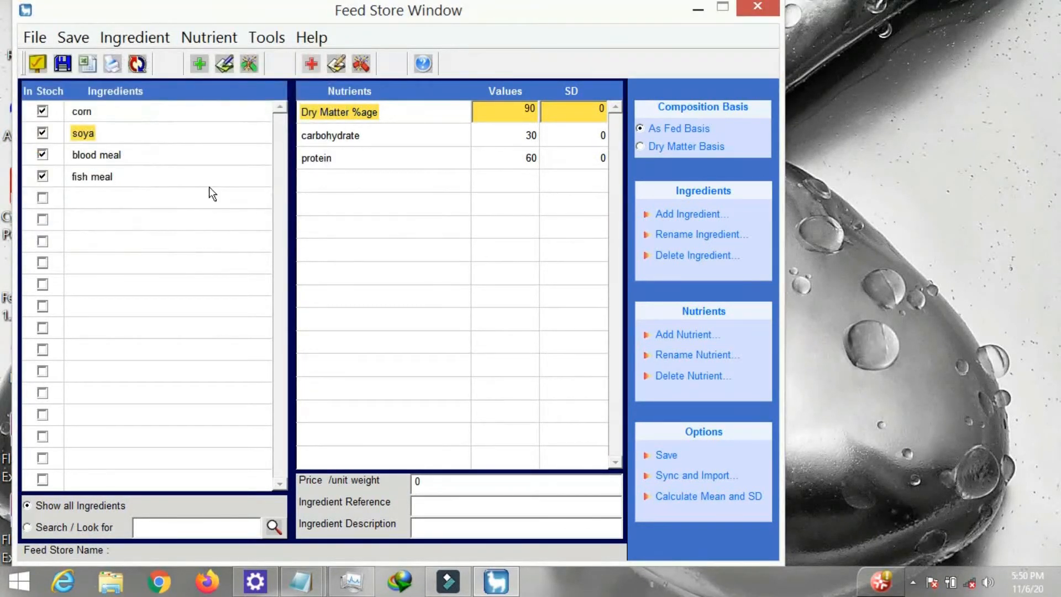
{"action": "left_click", "coordinate": [37, 65]}
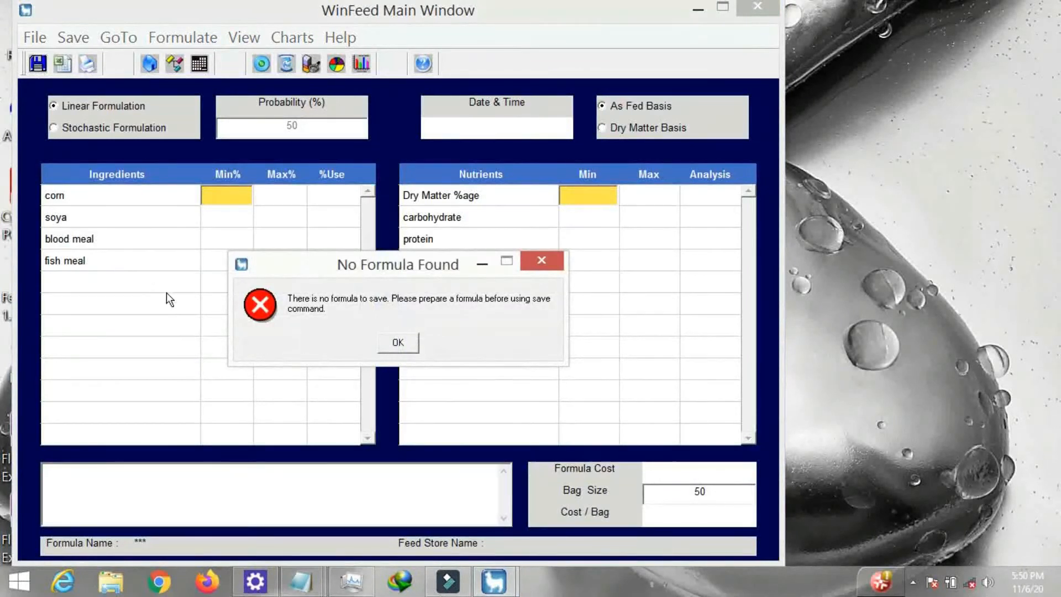
{"action": "left_click", "coordinate": [538, 262]}
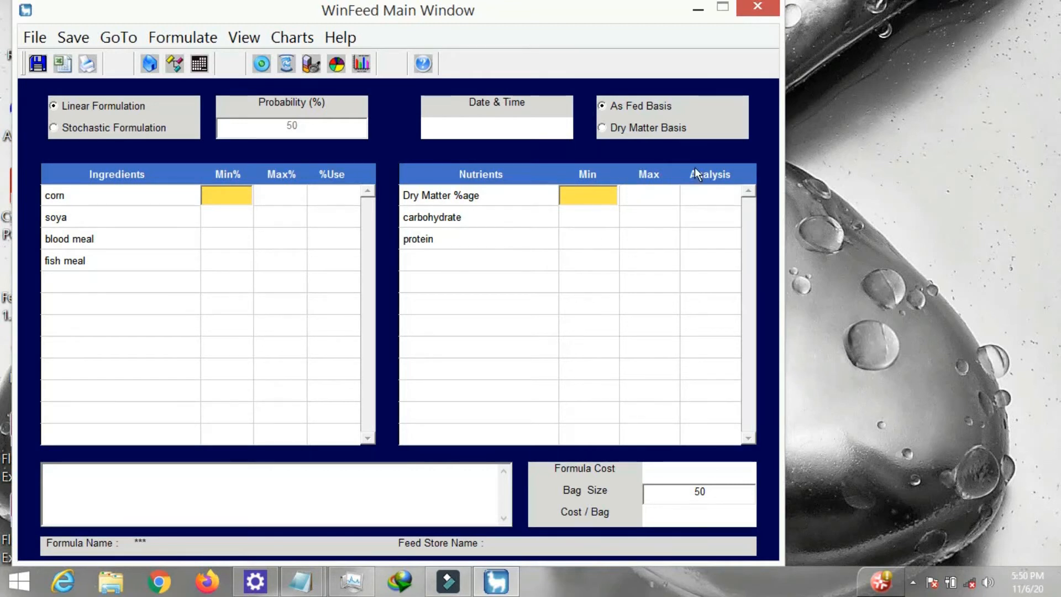
Step: Set carbohydrate and protein limits to a minimum of 20 and a maximum of 22, and formulate the feed
{"action": "left_click", "coordinate": [582, 217]}
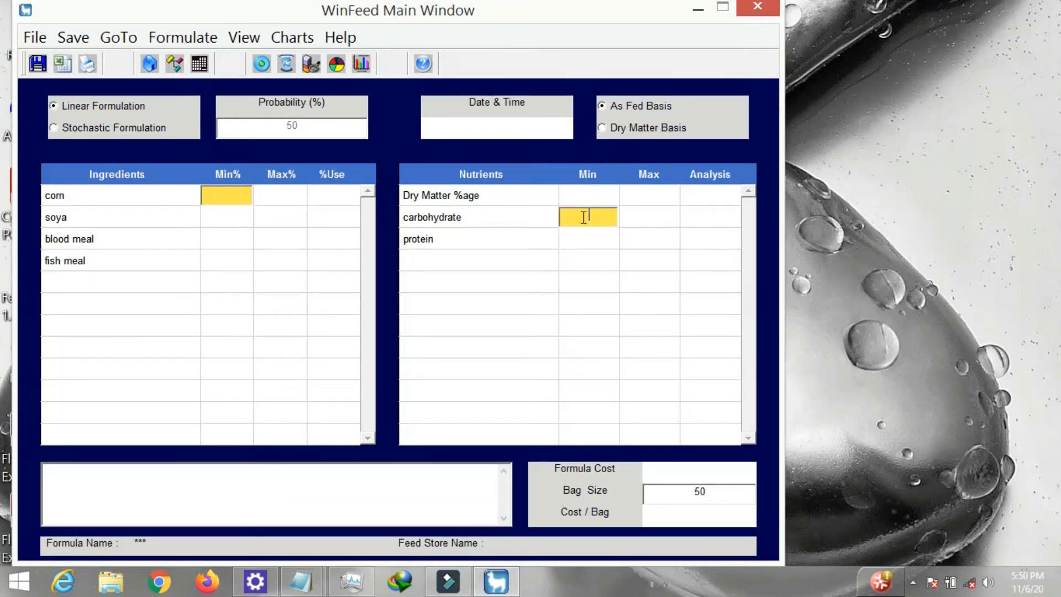
{"action": "type", "text": "20"}
{"action": "left_click", "coordinate": [585, 239]}
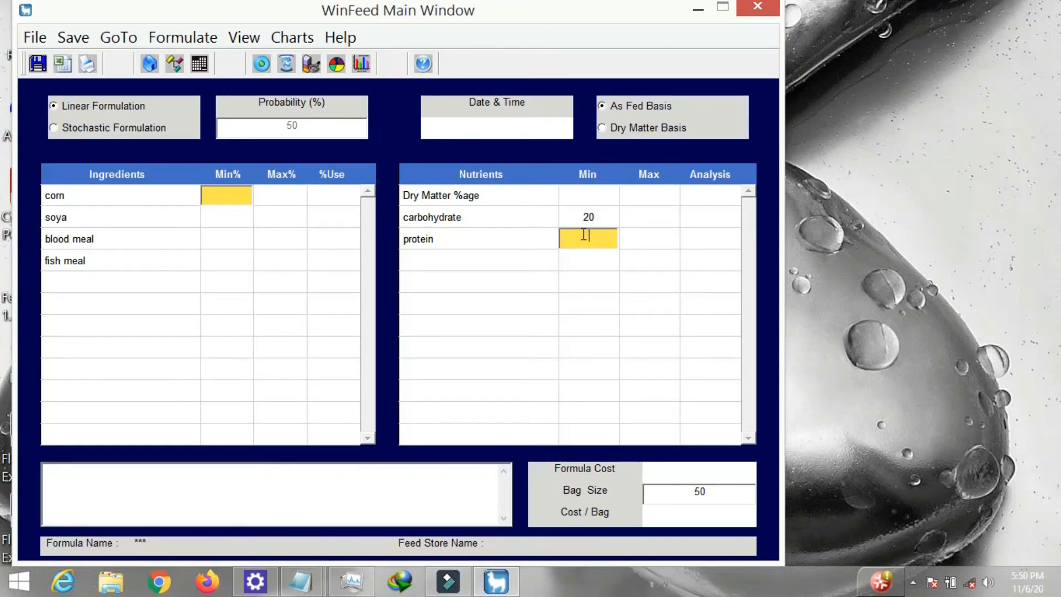
{"action": "type", "text": "20"}
{"action": "left_click", "coordinate": [629, 220]}
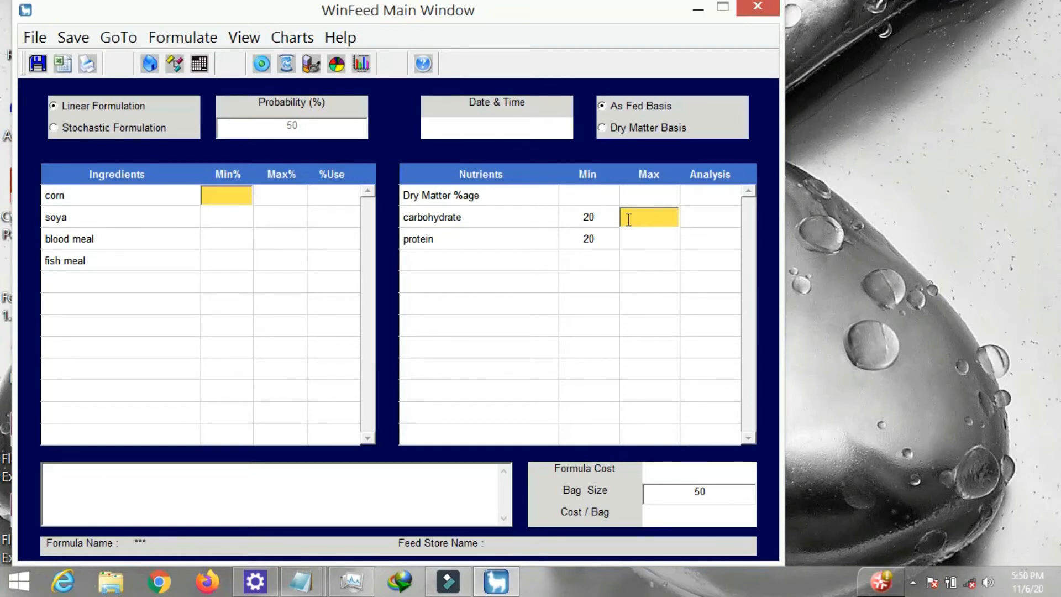
{"action": "type", "text": "22"}
{"action": "left_click", "coordinate": [630, 238]}
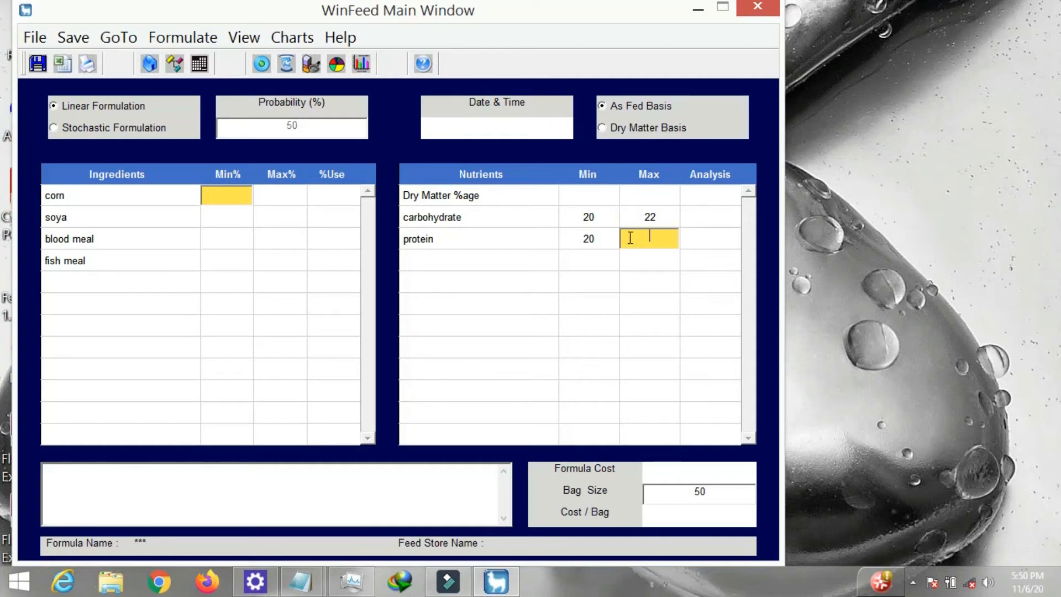
{"action": "type", "text": "22"}
{"action": "left_click", "coordinate": [259, 71]}
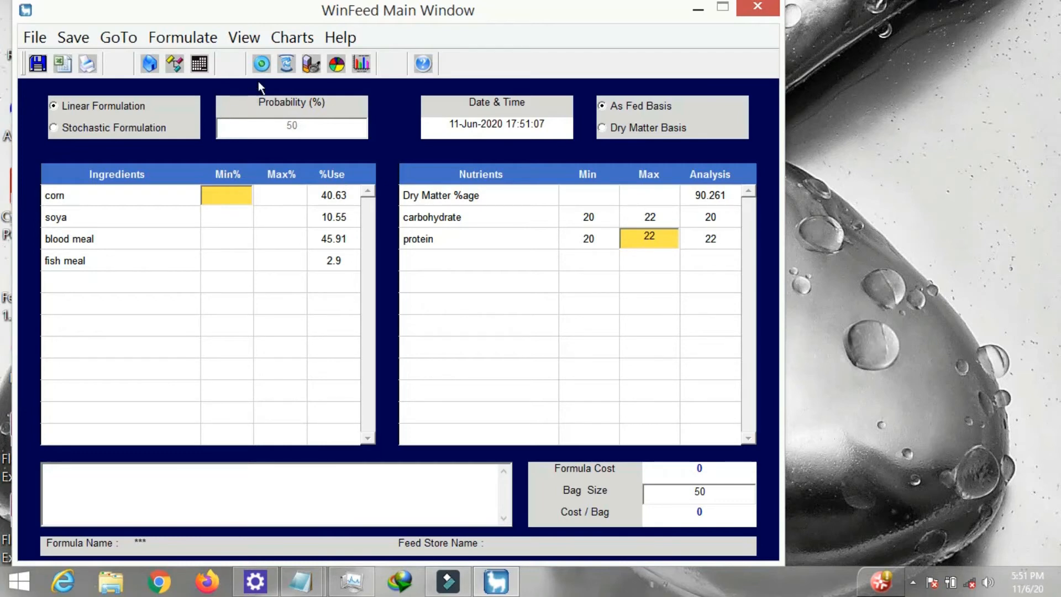
Step: Open the batch calculation for the formula and set the required quantity to 100
{"action": "left_click", "coordinate": [200, 69]}
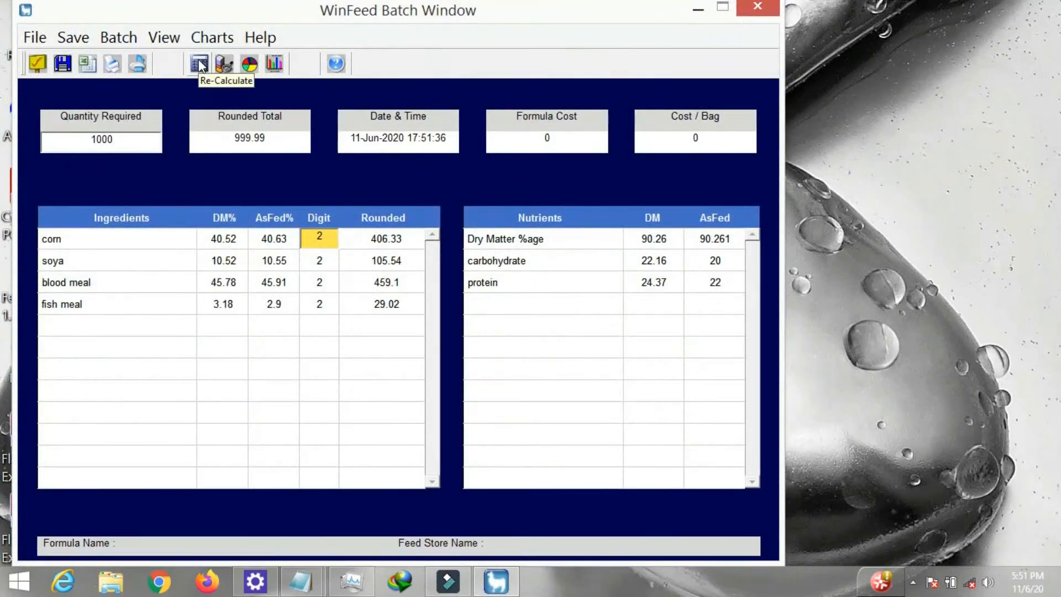
{"action": "left_click", "coordinate": [132, 137]}
{"action": "key", "text": "BackSpace"}
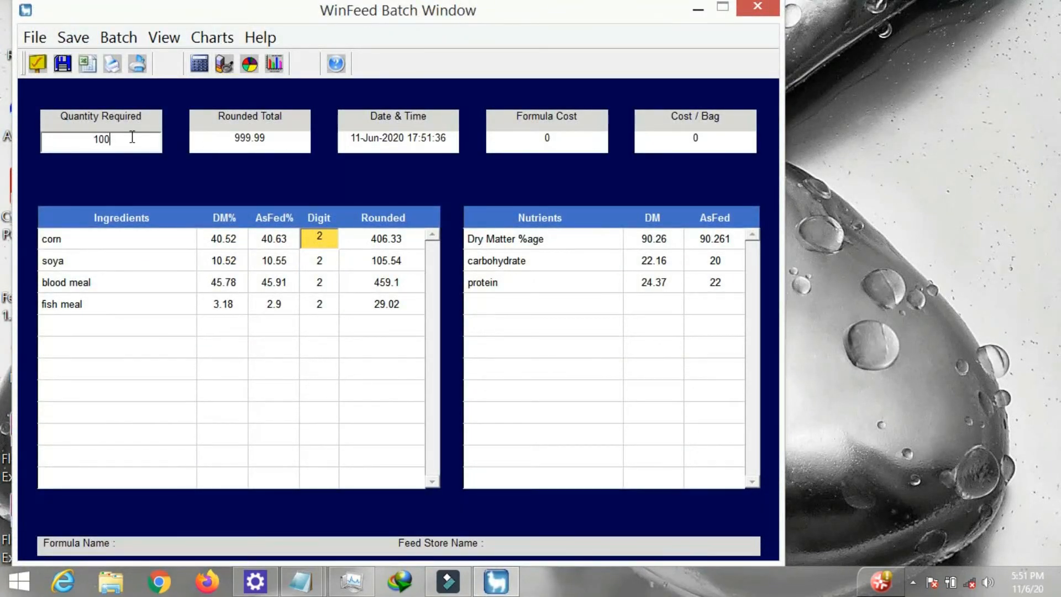
{"action": "key", "text": "BackSpace"}
{"action": "key", "text": "BackSpace"}
{"action": "type", "text": "100"}
{"action": "key", "text": "Return"}
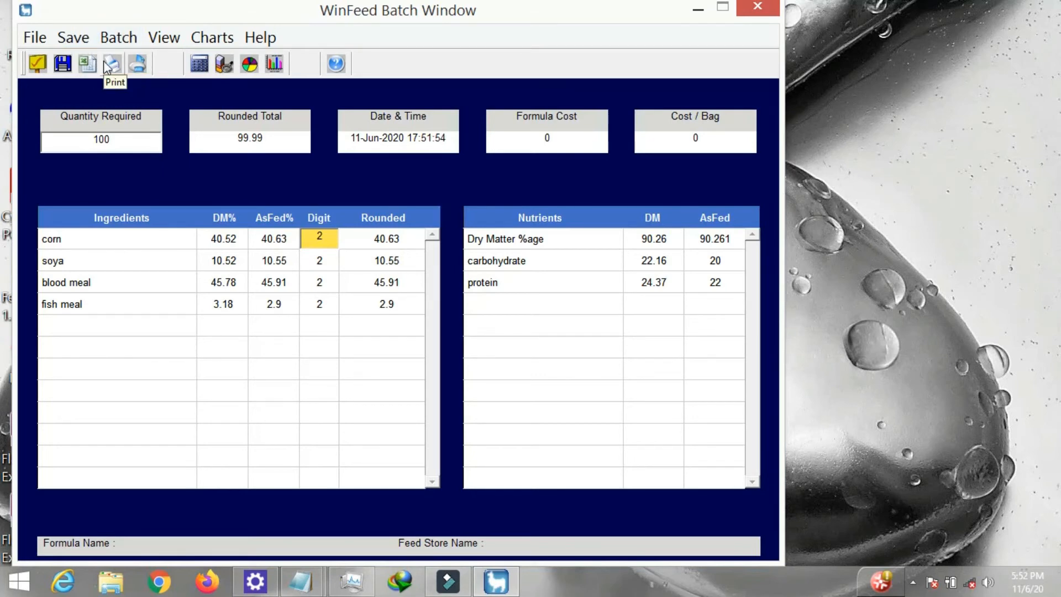
Step: View the batch's ingredient shares as a pie chart and as a bar chart
{"action": "left_click", "coordinate": [258, 68]}
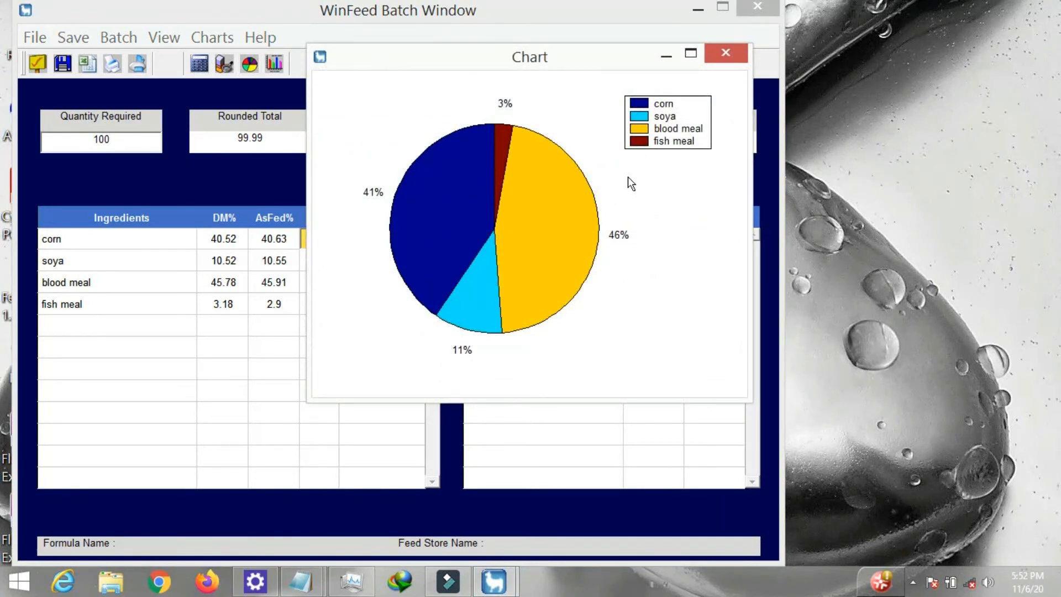
{"action": "left_click", "coordinate": [667, 60]}
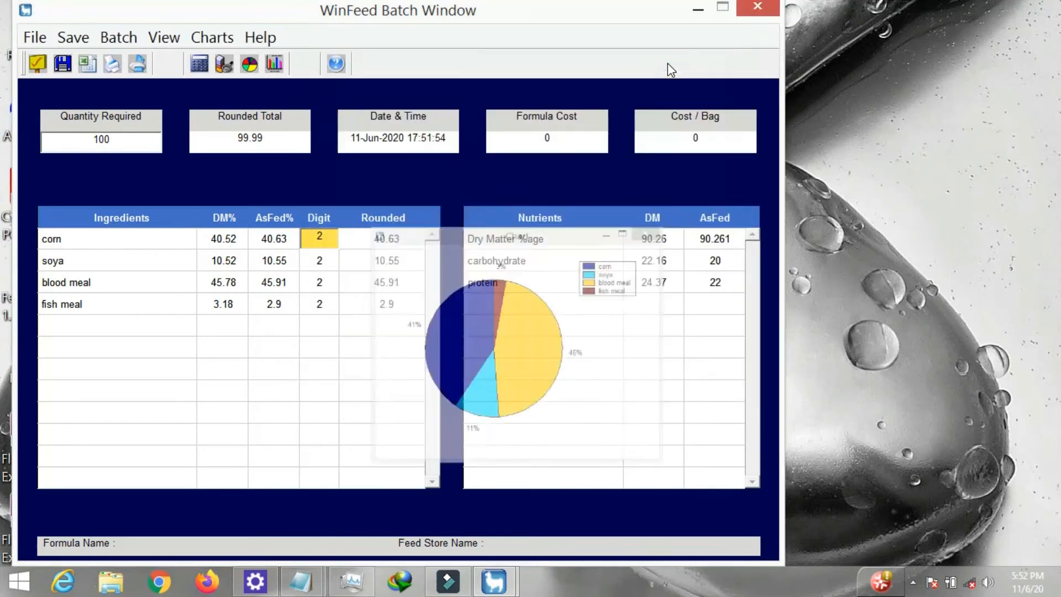
{"action": "left_click", "coordinate": [282, 65]}
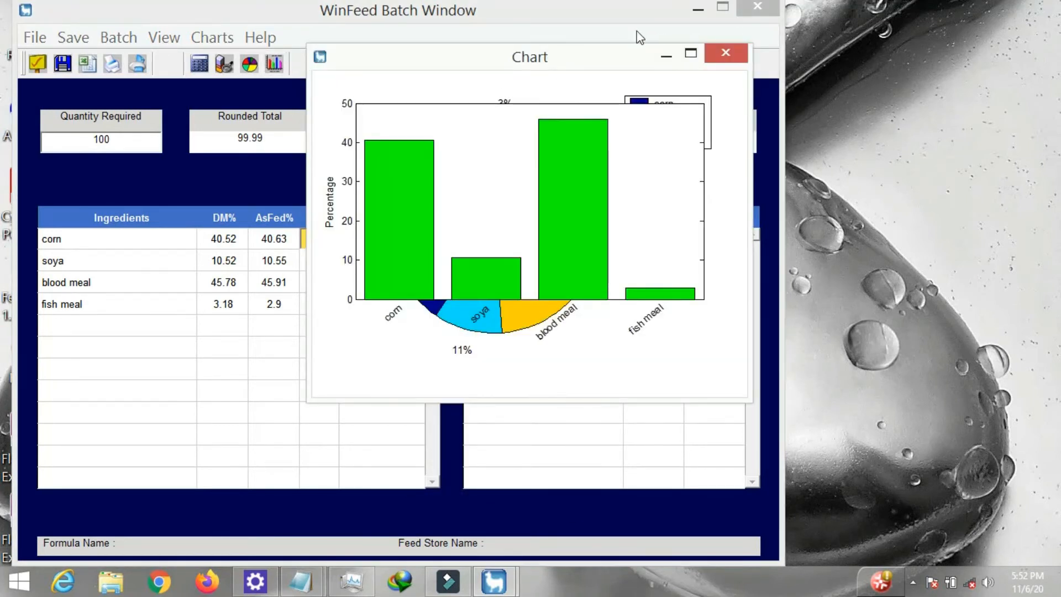
{"action": "left_click", "coordinate": [666, 56]}
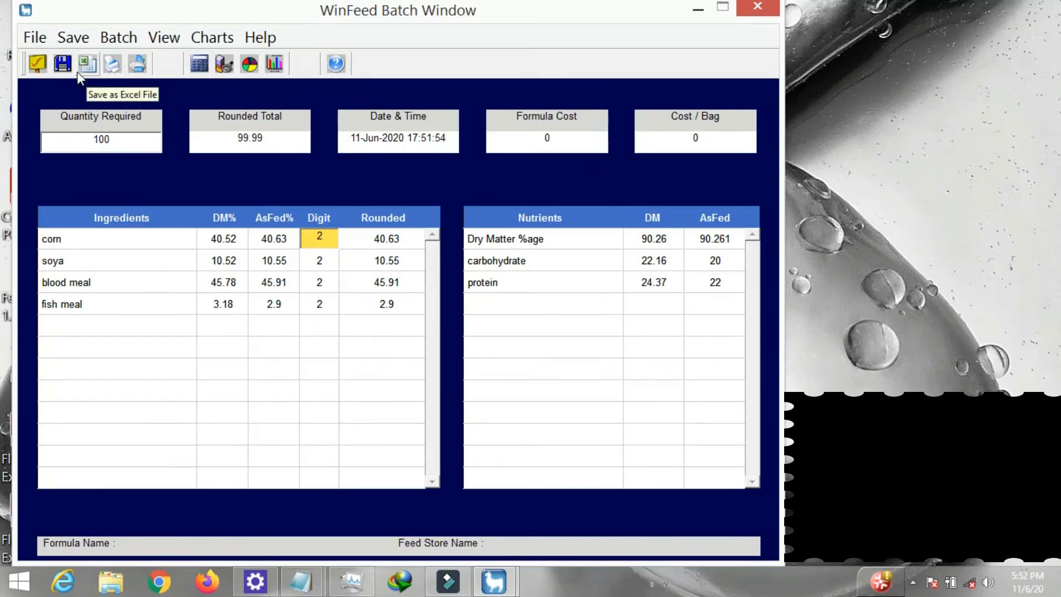
Step: Save the batch as an Excel file with the batch name "first formulation"
{"action": "left_click", "coordinate": [90, 67]}
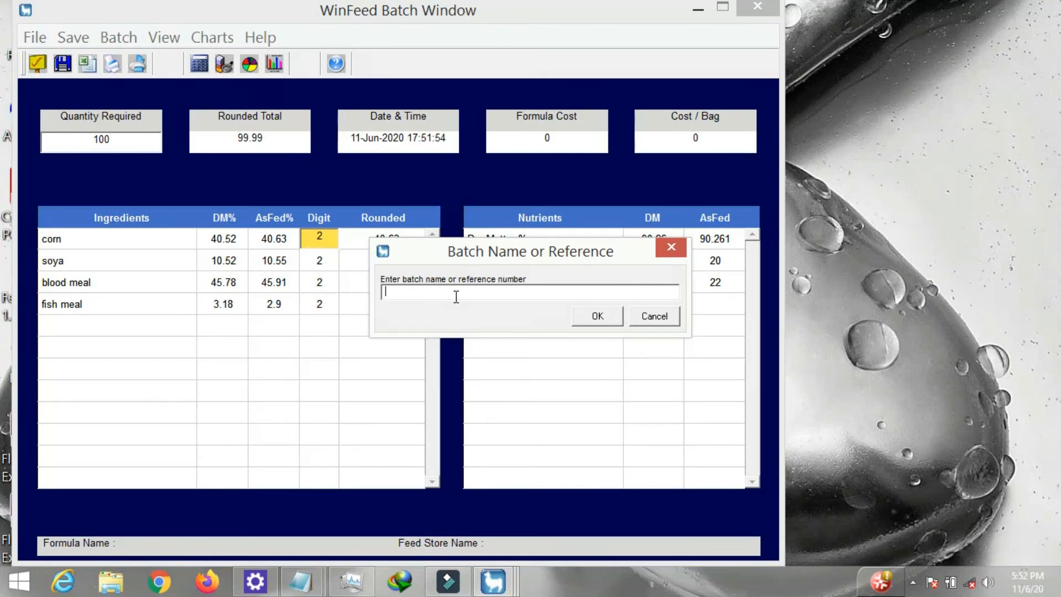
{"action": "type", "text": "1"}
{"action": "key", "text": "BackSpace"}
{"action": "type", "text": "first formulation"}
{"action": "key", "text": "Home"}
{"action": "left_click", "coordinate": [590, 326]}
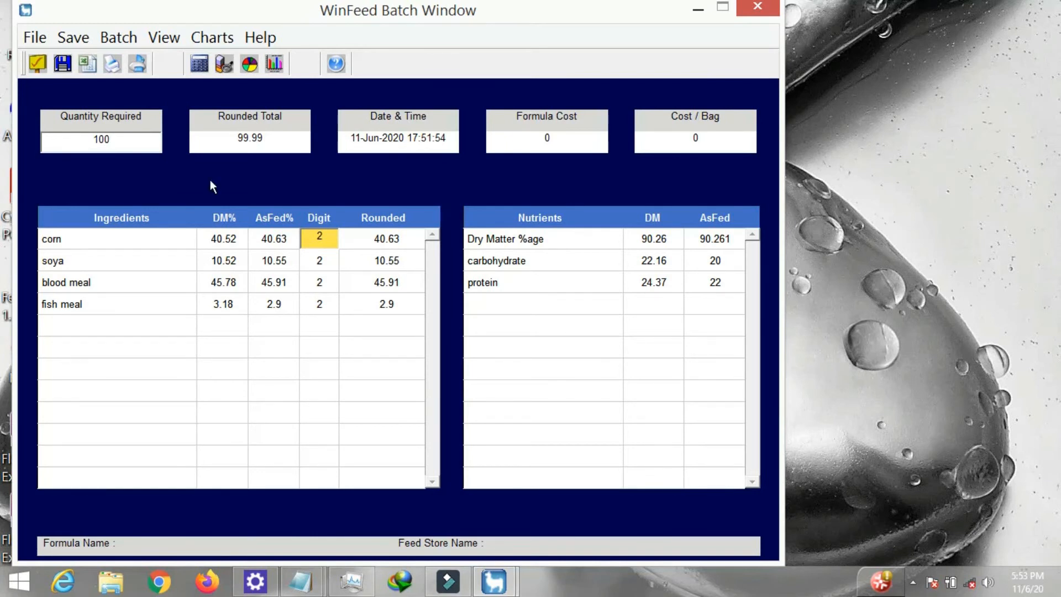
Step: Return to the feed store and set corn's price per unit weight to 10
{"action": "left_click", "coordinate": [32, 62]}
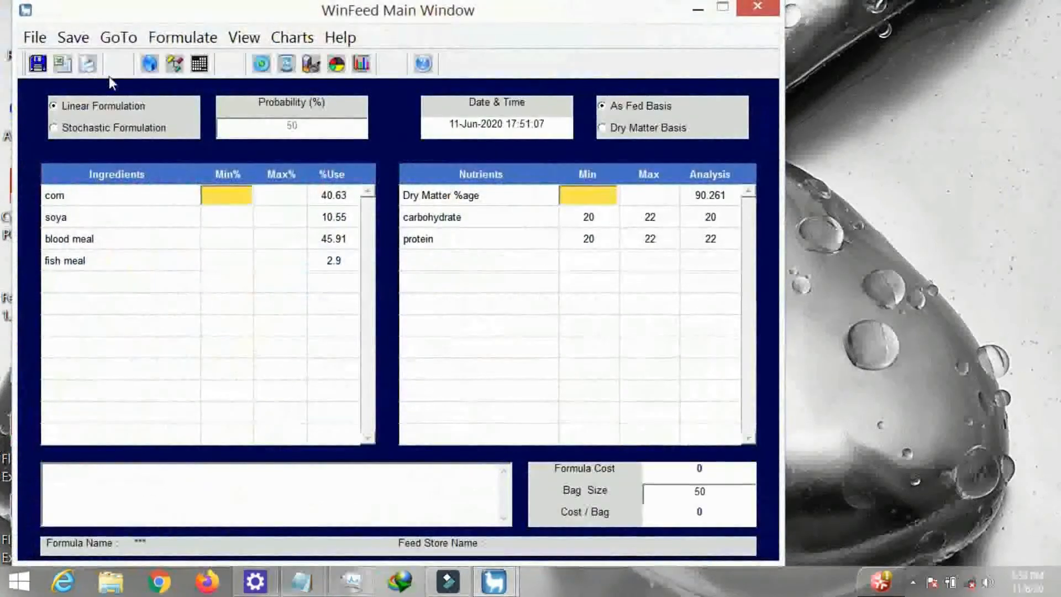
{"action": "left_click", "coordinate": [155, 65]}
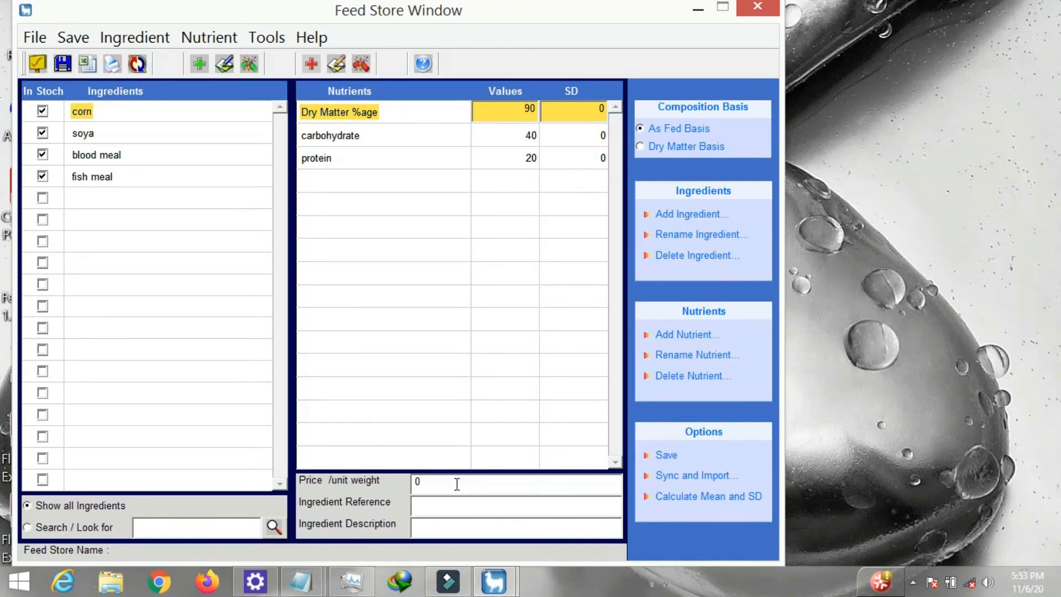
{"action": "left_click", "coordinate": [84, 133]}
{"action": "left_click", "coordinate": [95, 161]}
{"action": "left_click", "coordinate": [94, 180]}
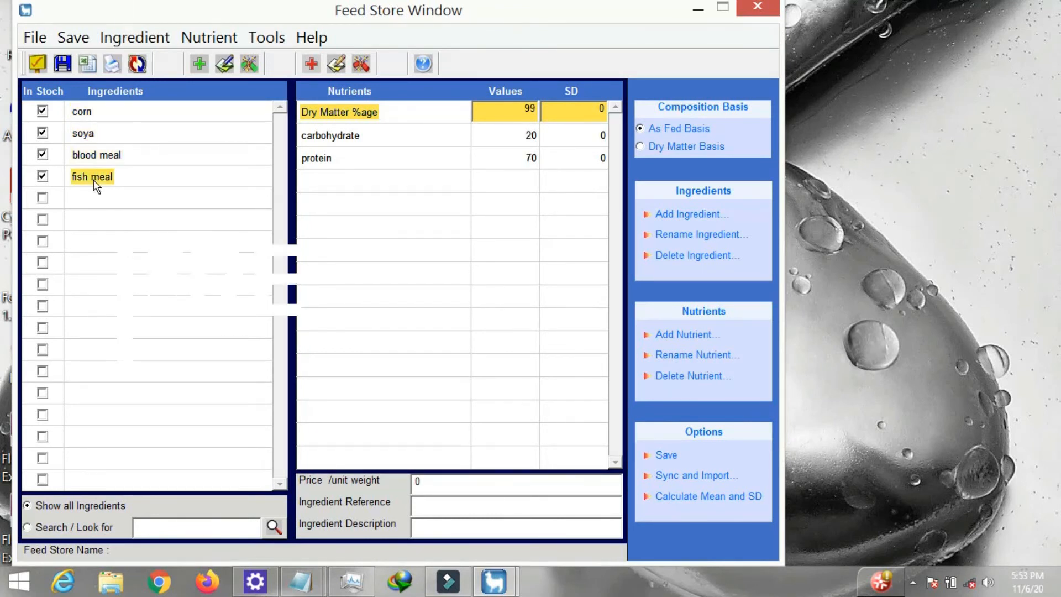
{"action": "left_click", "coordinate": [76, 118]}
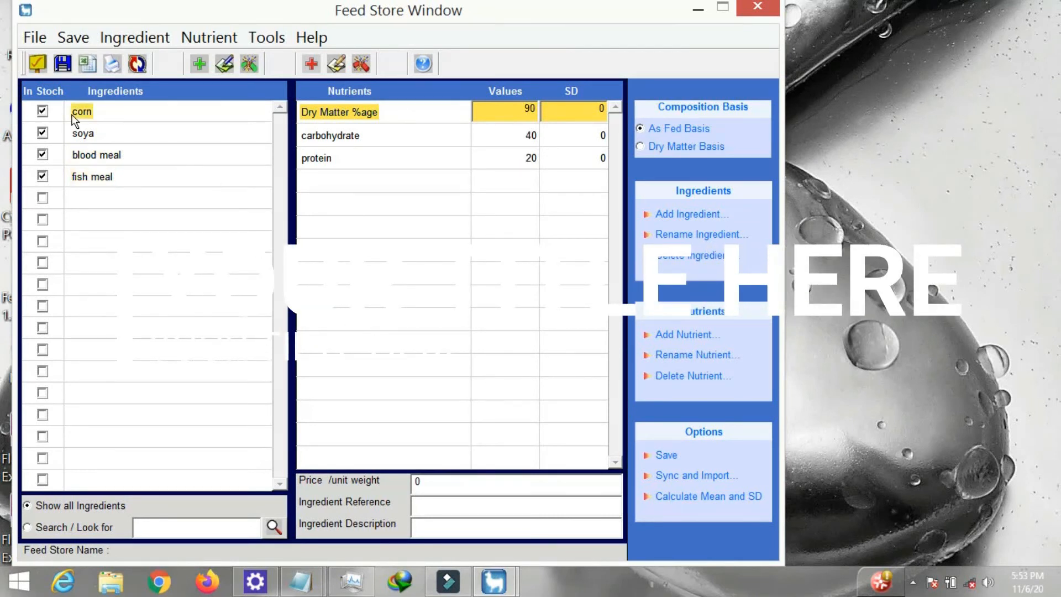
{"action": "left_click", "coordinate": [438, 483]}
{"action": "key", "text": "BackSpace"}
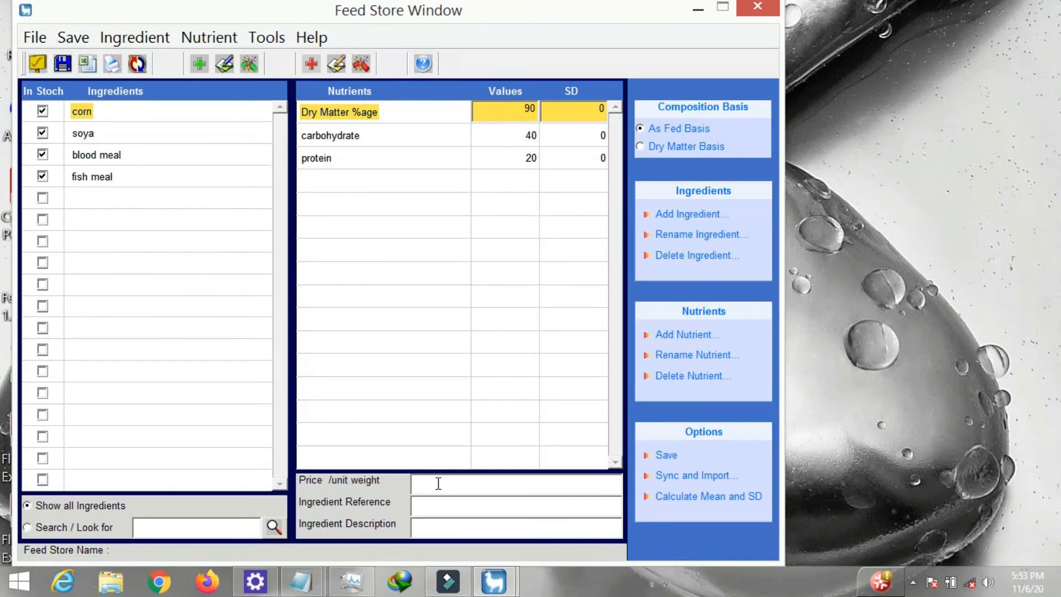
{"action": "type", "text": "10"}
Step: Set the price per unit weight to 5 for soya and 15 for blood meal
{"action": "left_click", "coordinate": [81, 133]}
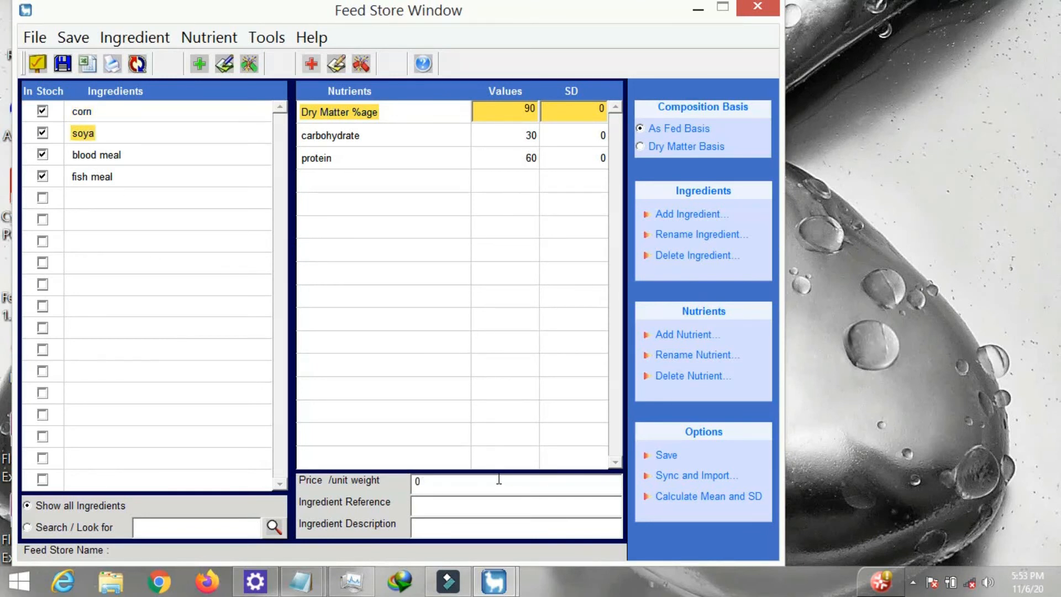
{"action": "key", "text": "BackSpace"}
{"action": "type", "text": "5"}
{"action": "left_click", "coordinate": [91, 152]}
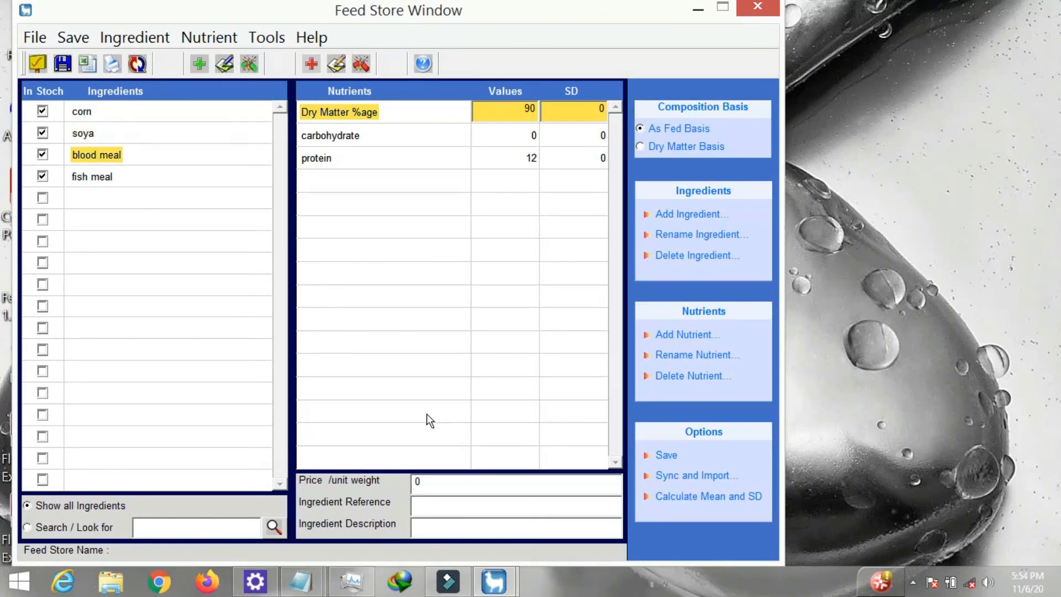
{"action": "left_click", "coordinate": [452, 489]}
{"action": "key", "text": "BackSpace"}
{"action": "type", "text": "15"}
Step: Try to set fish meal's price per unit weight to 20
{"action": "left_click", "coordinate": [102, 179]}
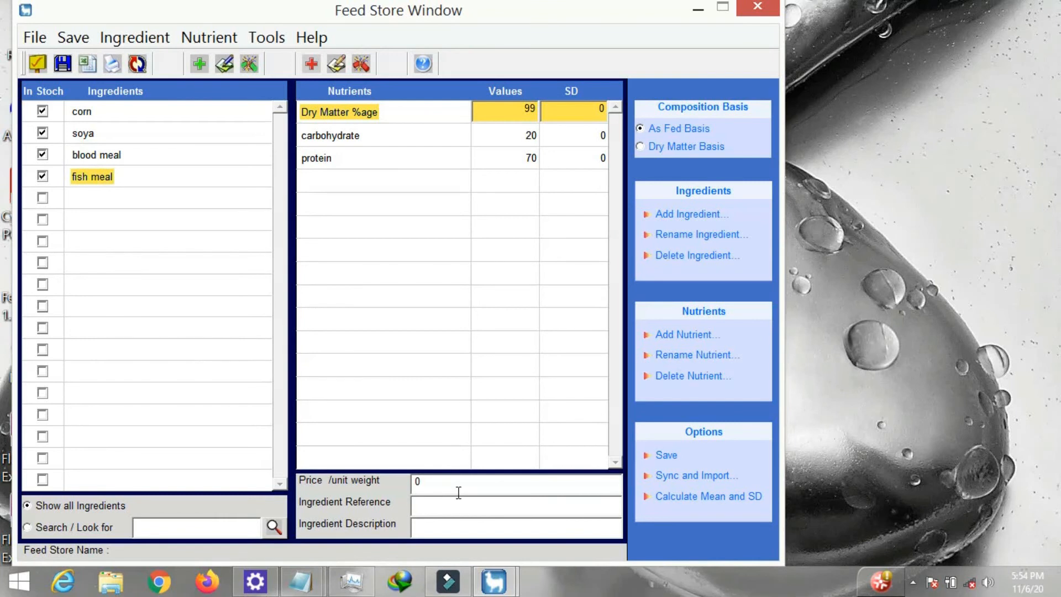
{"action": "key", "text": "BackSpace"}
{"action": "type", "text": "20"}
{"action": "left_click", "coordinate": [136, 72]}
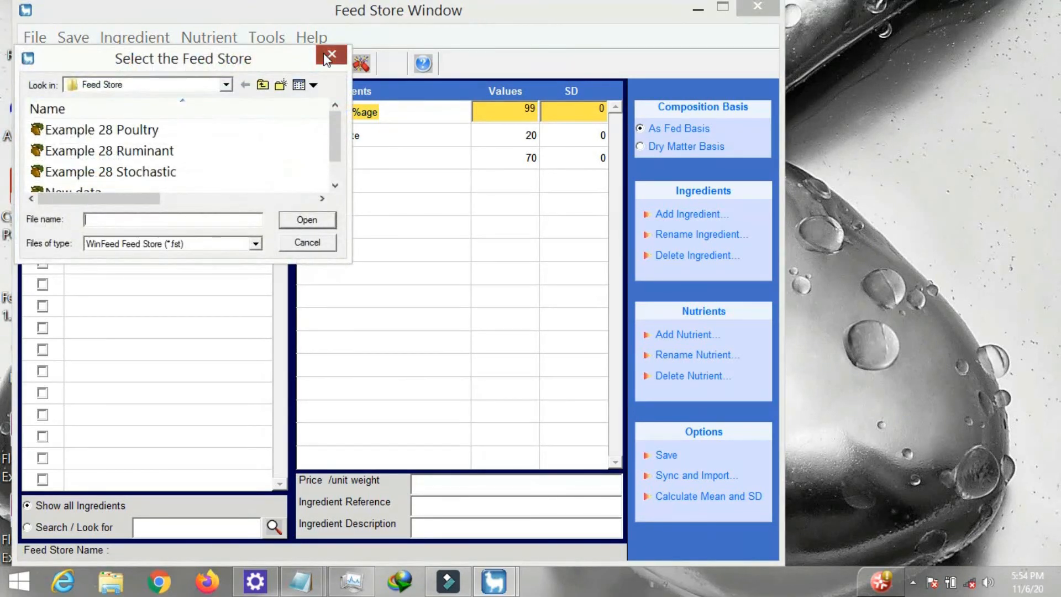
{"action": "left_click", "coordinate": [334, 52]}
Step: Check the prices entered for the ingredients and set fish meal's price per unit weight to 20
{"action": "left_click", "coordinate": [94, 149]}
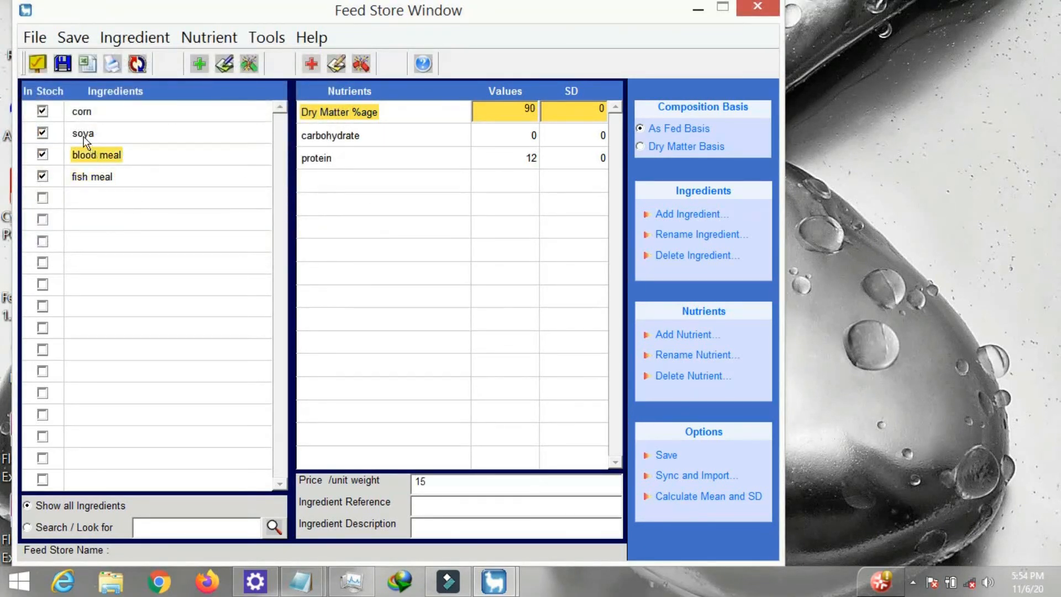
{"action": "left_click", "coordinate": [82, 136]}
{"action": "left_click", "coordinate": [83, 114]}
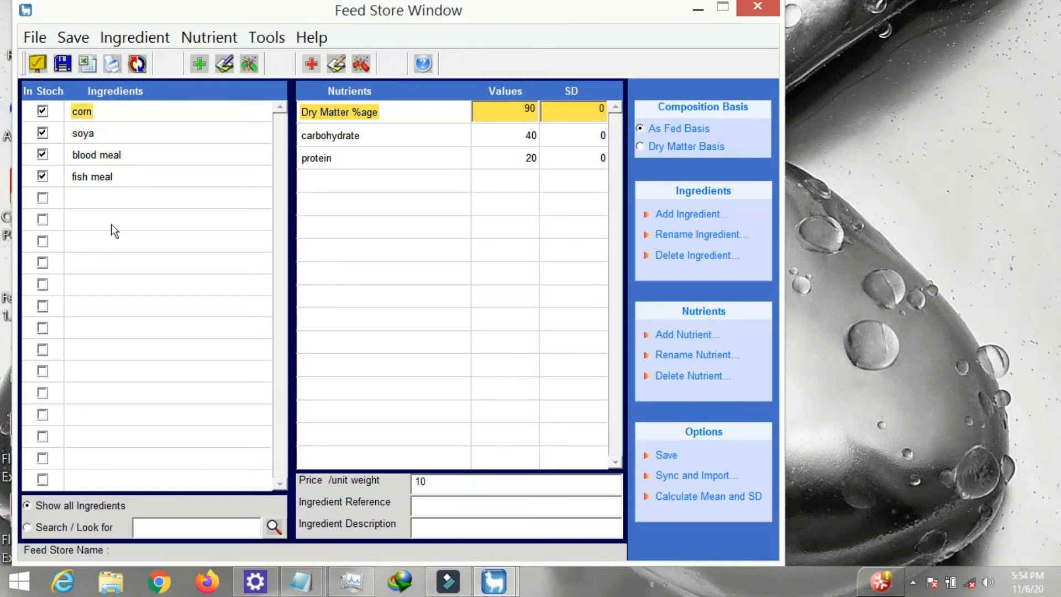
{"action": "left_click", "coordinate": [90, 181]}
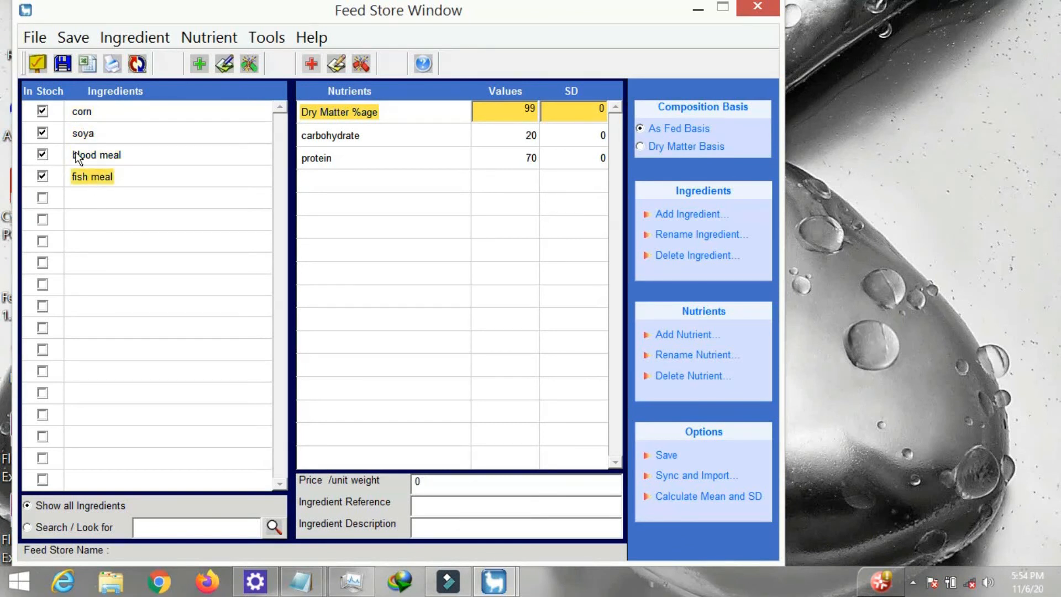
{"action": "left_click", "coordinate": [77, 157]}
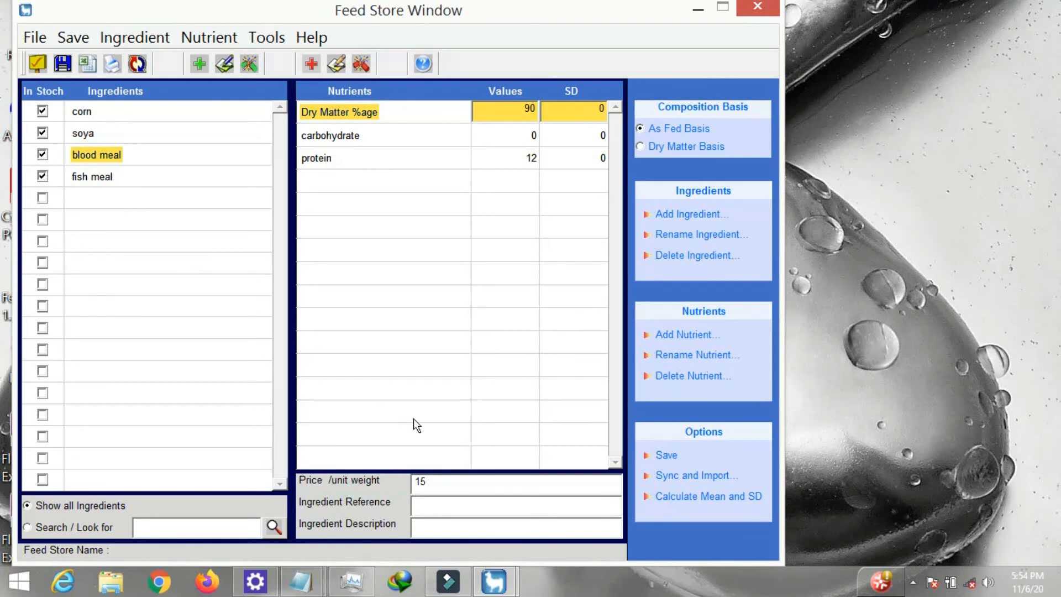
{"action": "left_click", "coordinate": [441, 483]}
{"action": "left_click", "coordinate": [91, 184]}
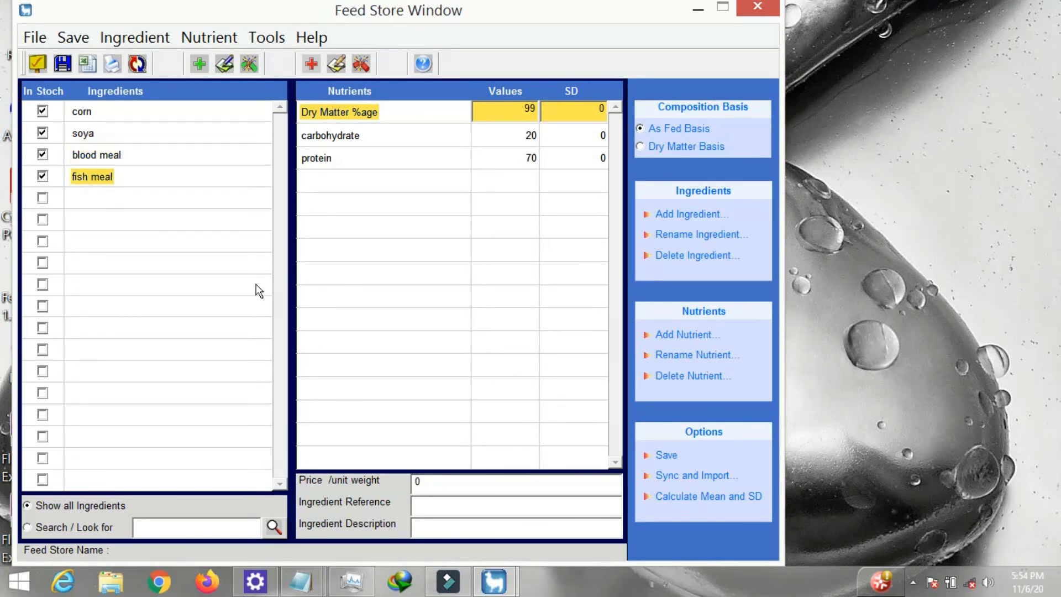
{"action": "key", "text": "BackSpace"}
{"action": "type", "text": "20"}
{"action": "left_click", "coordinate": [658, 453]}
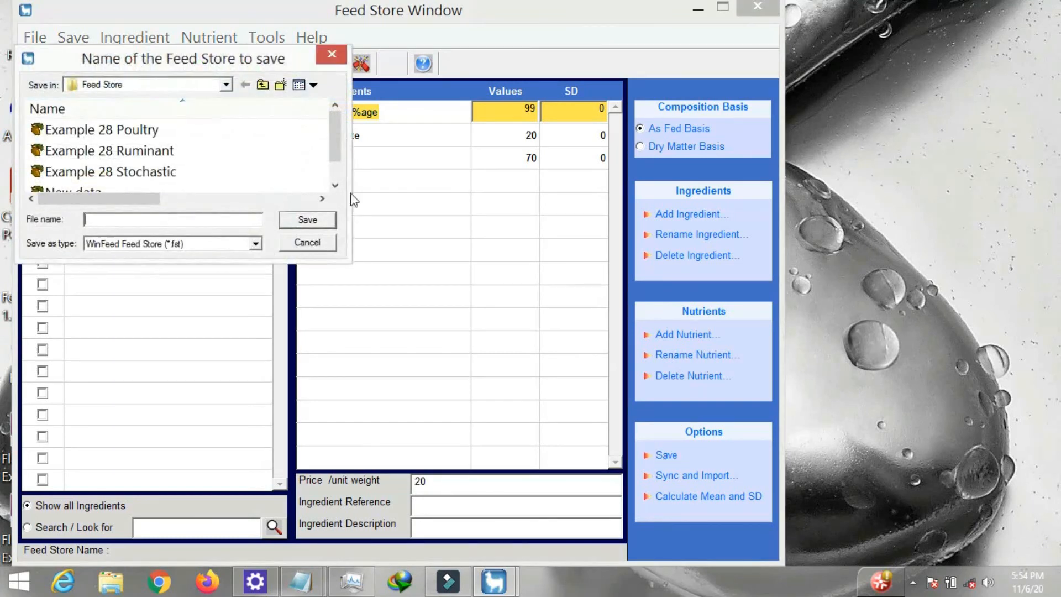
{"action": "left_click", "coordinate": [332, 53]}
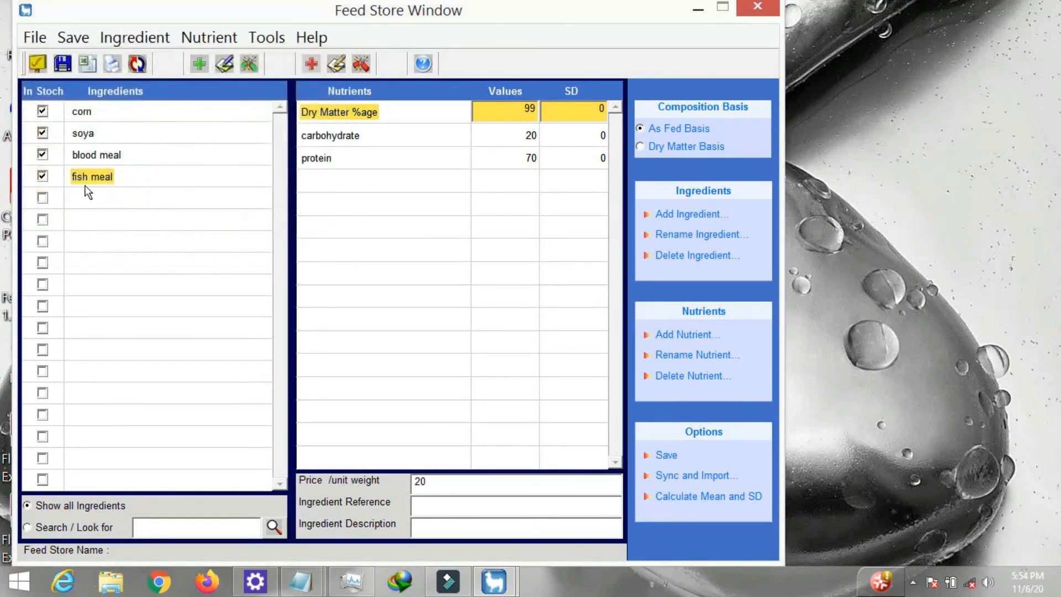
Step: Formulate the feed again with the ingredient prices and open the batch calculation for the new formula
{"action": "left_click", "coordinate": [36, 70]}
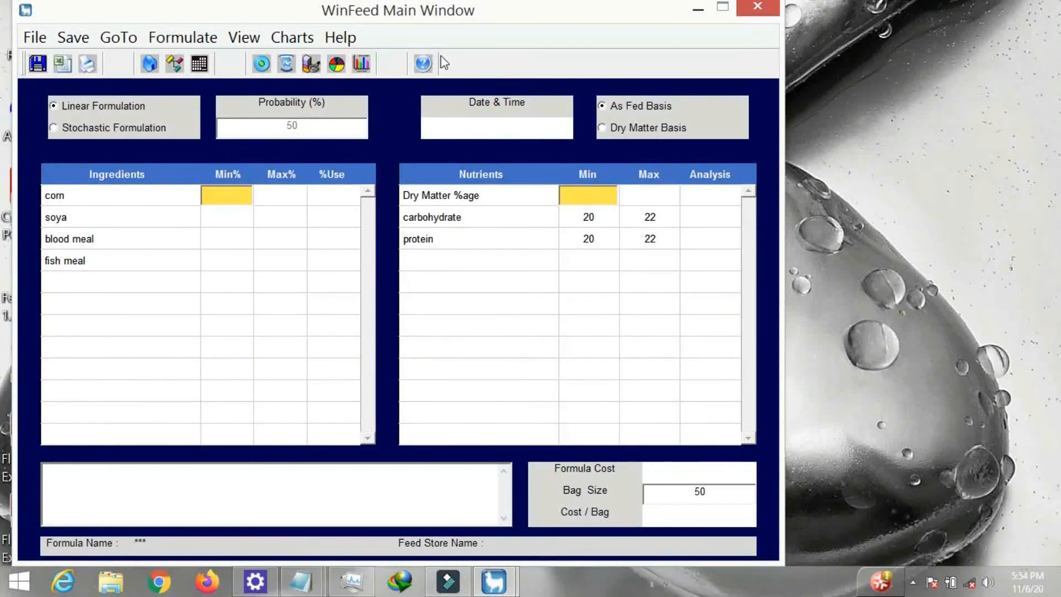
{"action": "left_click", "coordinate": [262, 64]}
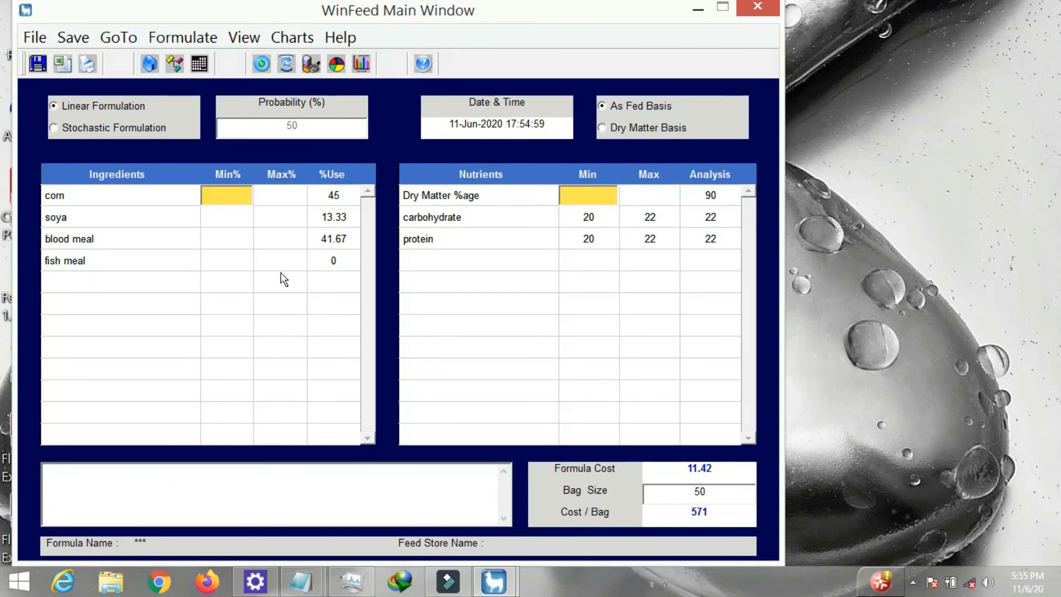
{"action": "left_click", "coordinate": [199, 64]}
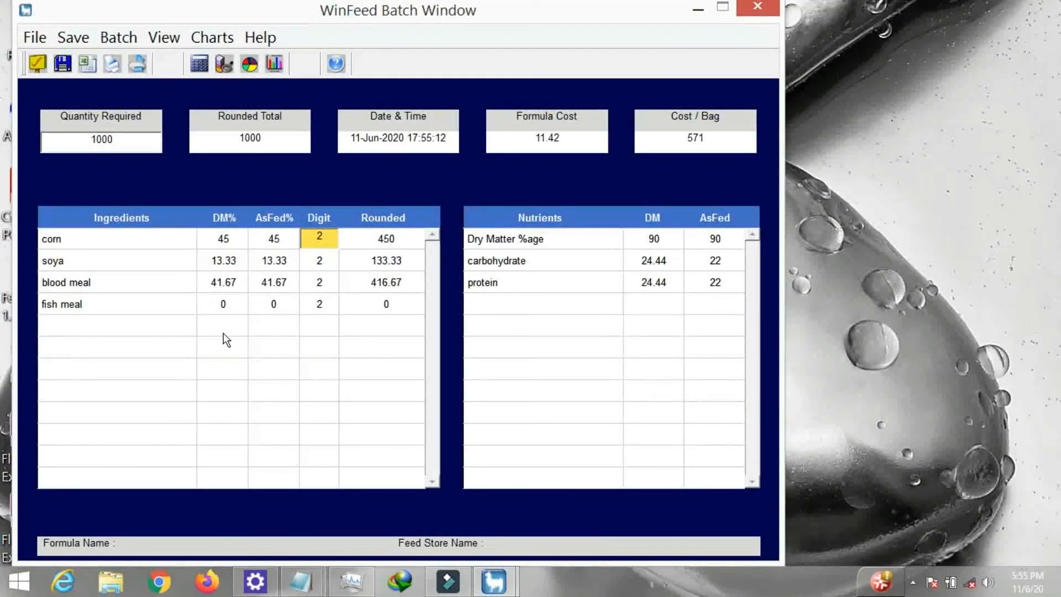